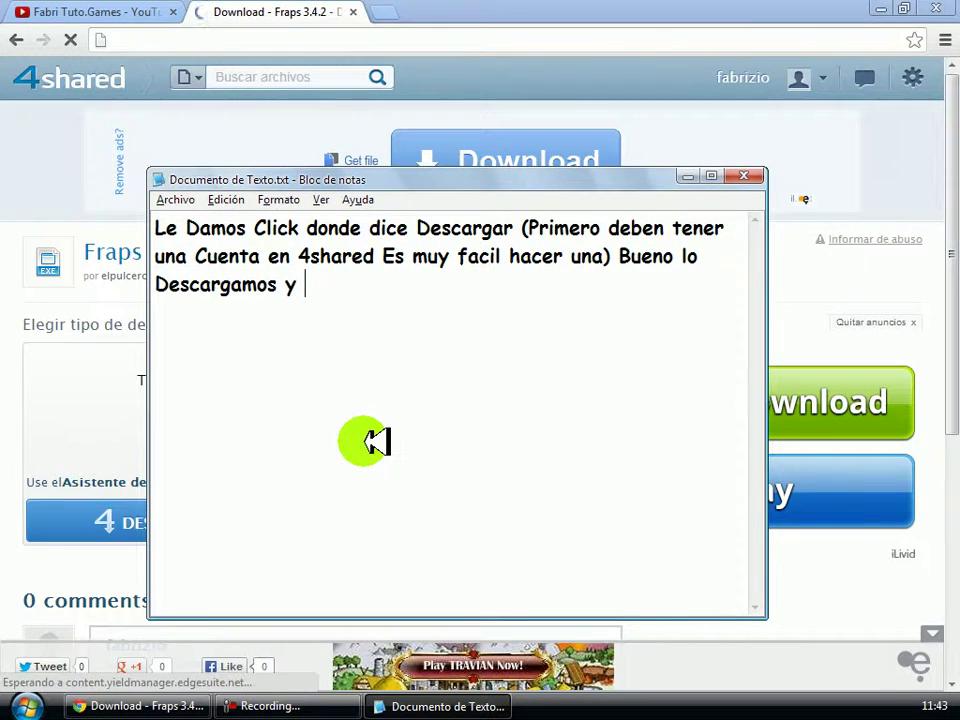
- Continue the note with "le damos en Descargar Gratis y Esperamos los 20 Segundos en Pantalla"
text(le damos en Descargar Gratis )
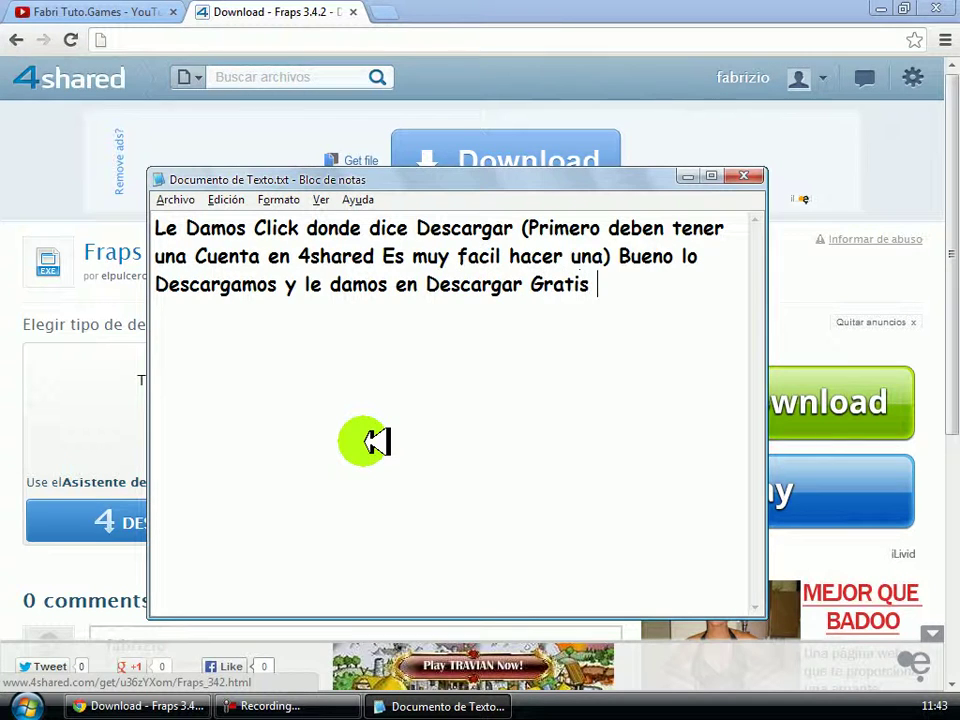
text(y Esperamos los 20 Segundos)
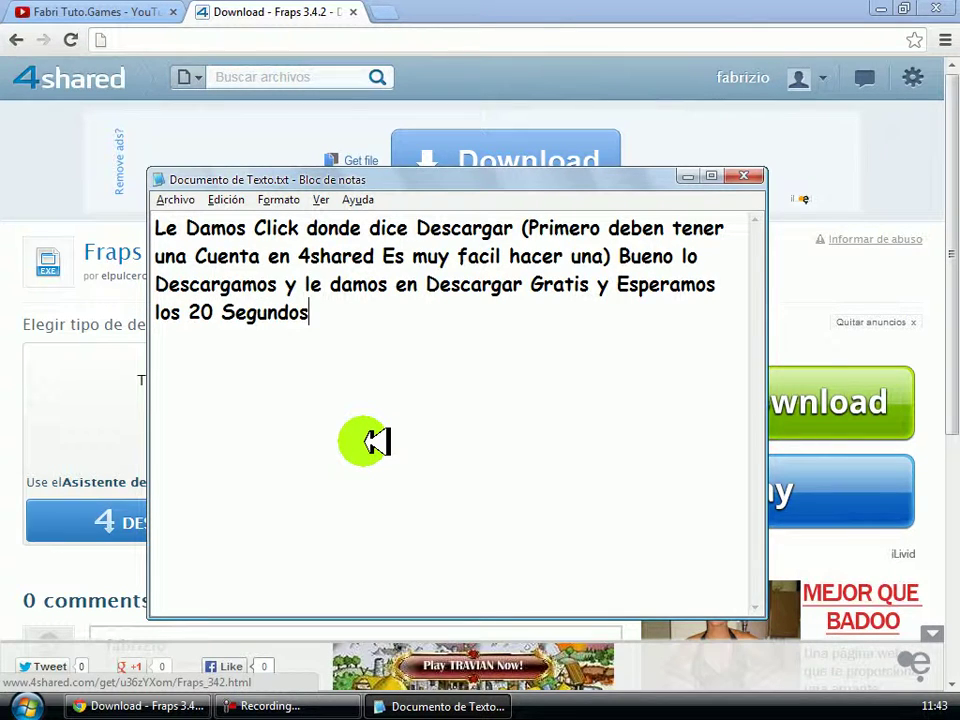
text( en Pantalla)
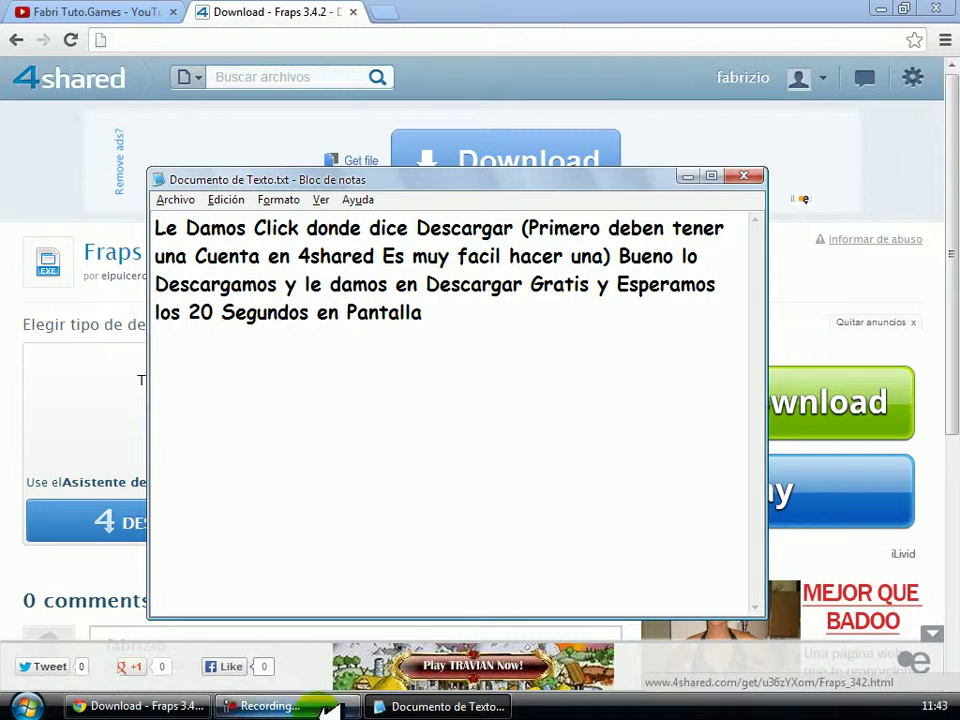
click(262, 706)
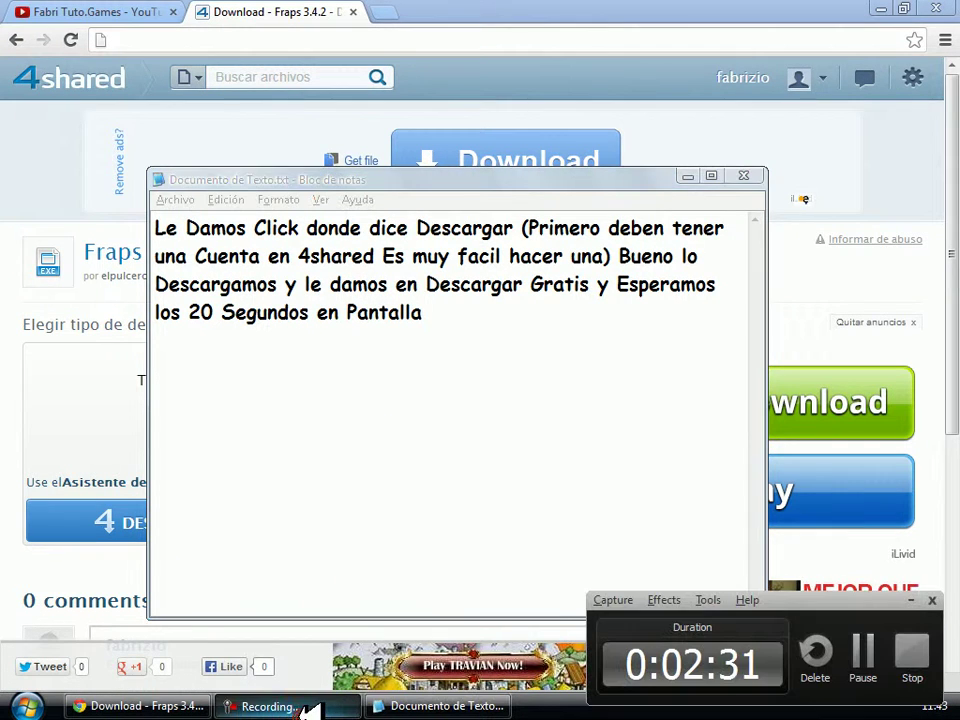
click(711, 175)
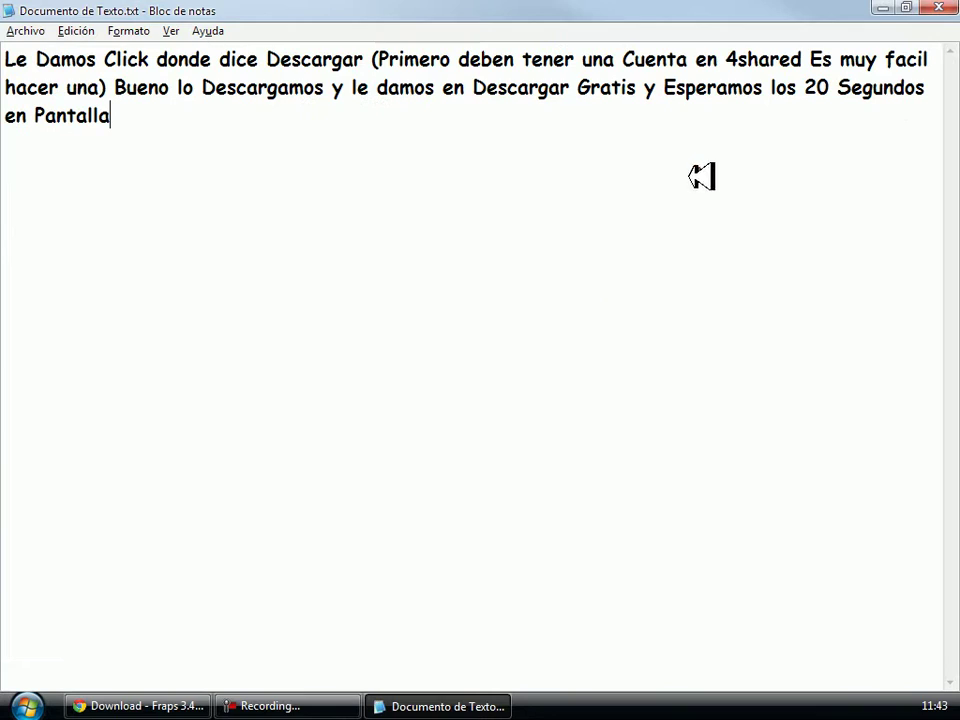
click(906, 10)
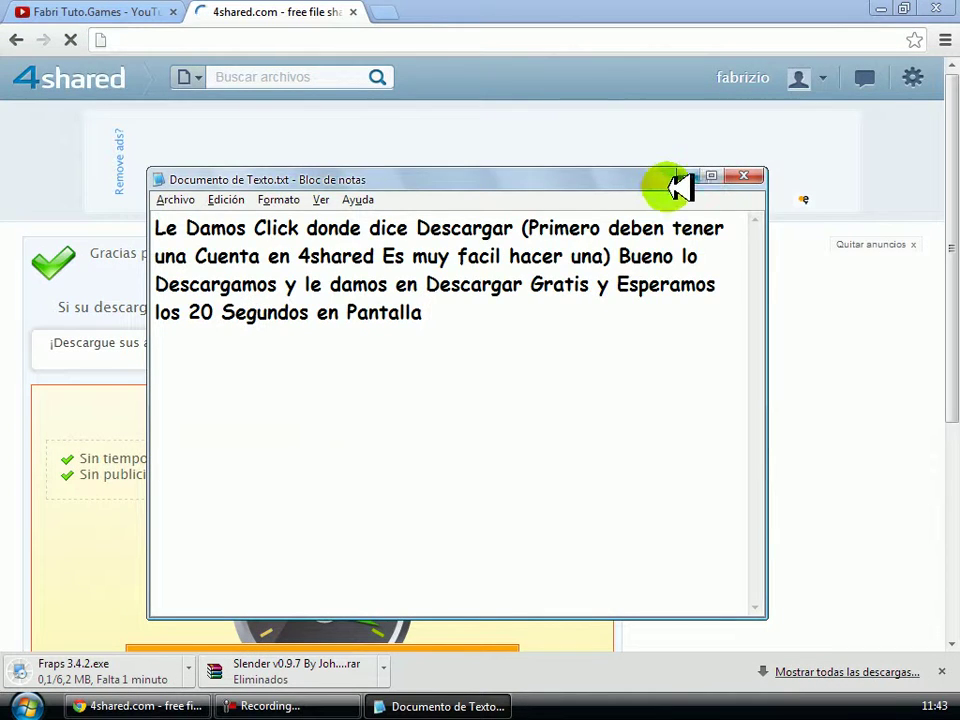
- Put the note out of the way and cancel the Fraps 3.4.2.exe download in the browser
click(673, 183)
scroll(512, 344, down, 2)
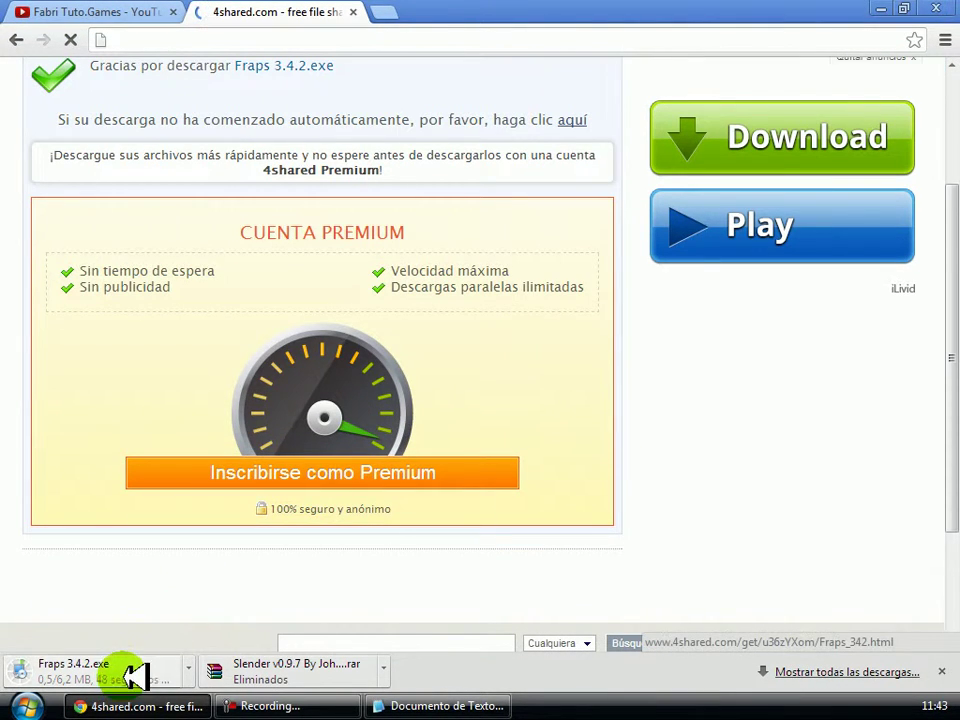
click(189, 667)
click(225, 640)
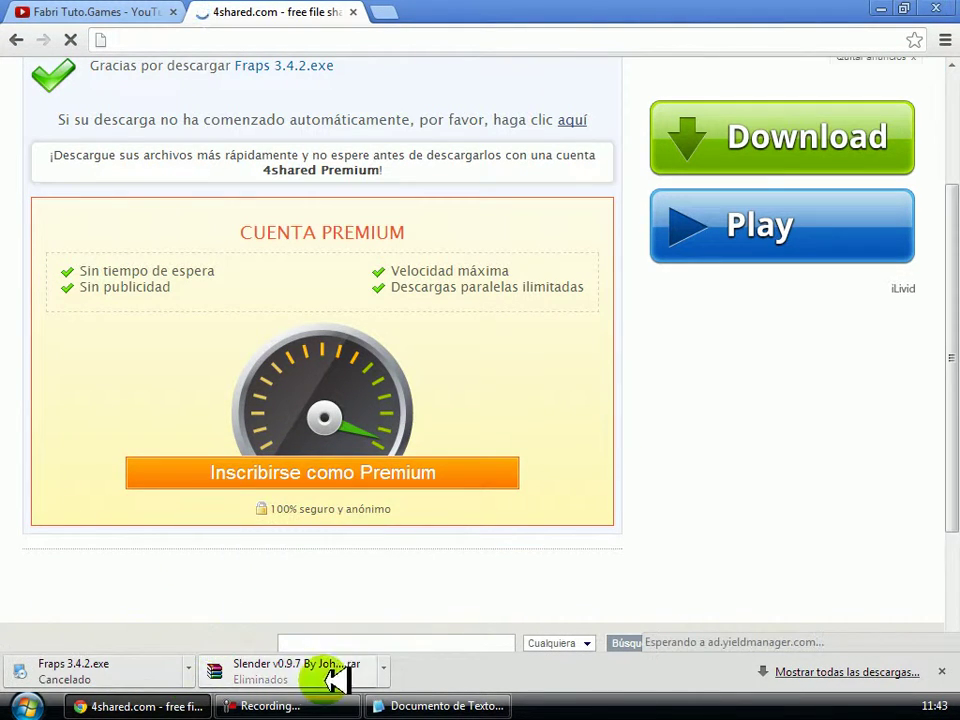
- Bring the note back and append "y se les empesara la Descarga yo lo Cancelo" at its end
click(430, 705)
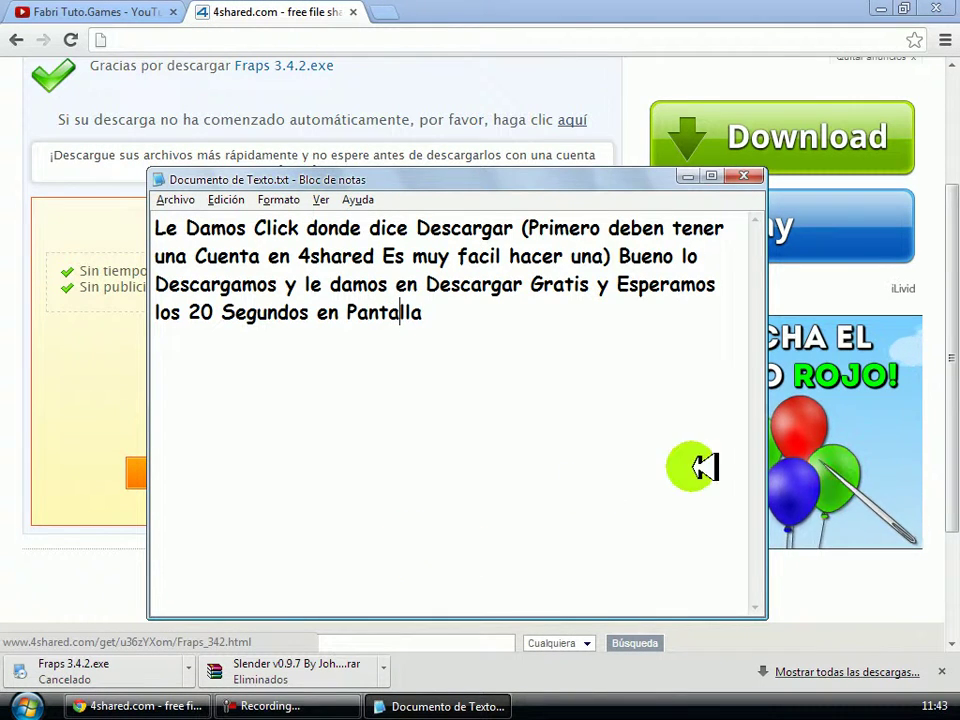
click(636, 392)
text(y se )
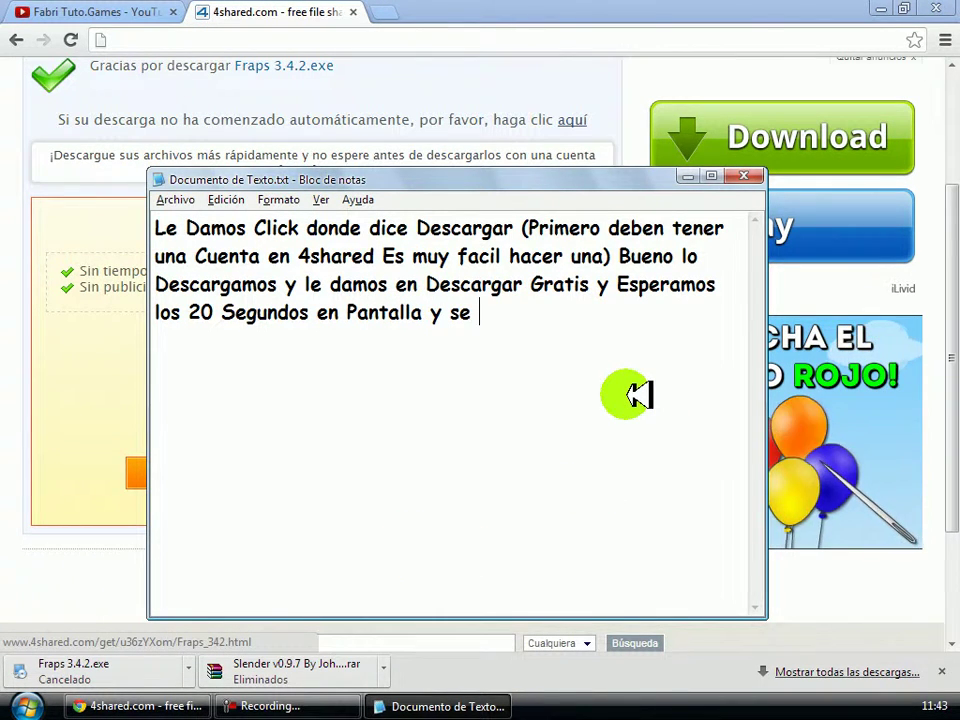
text(les empes)
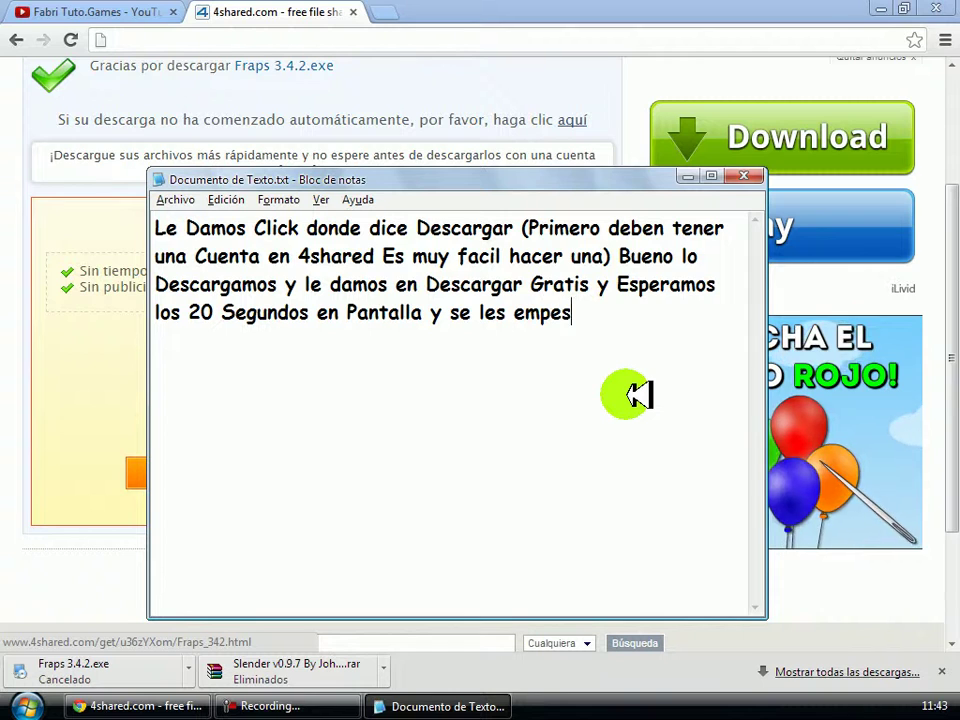
text(ara la De)
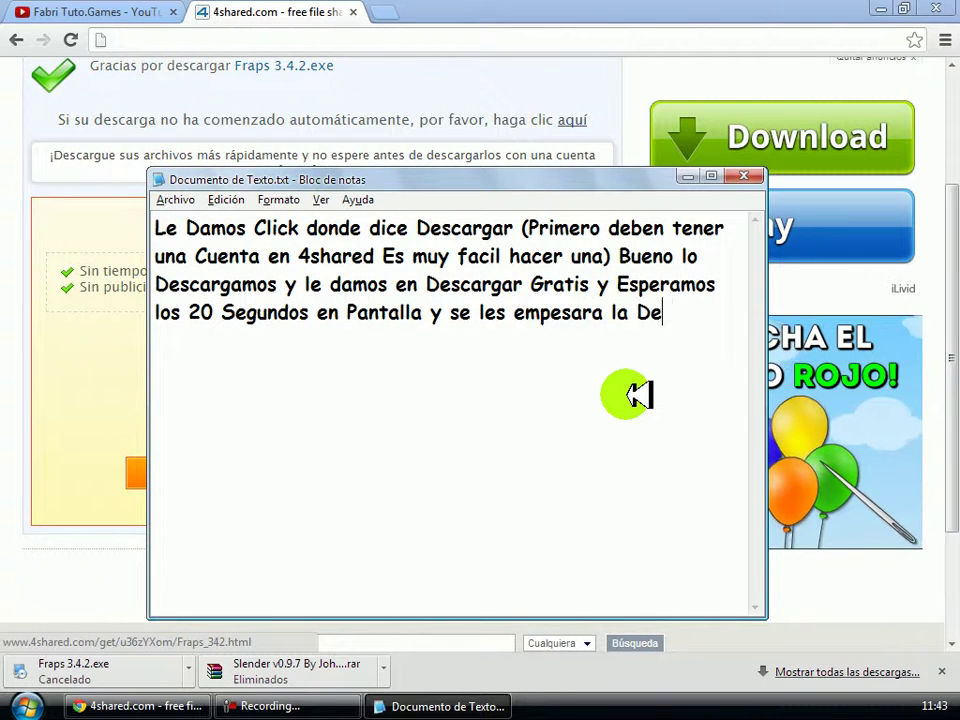
text(scarga yo lo )
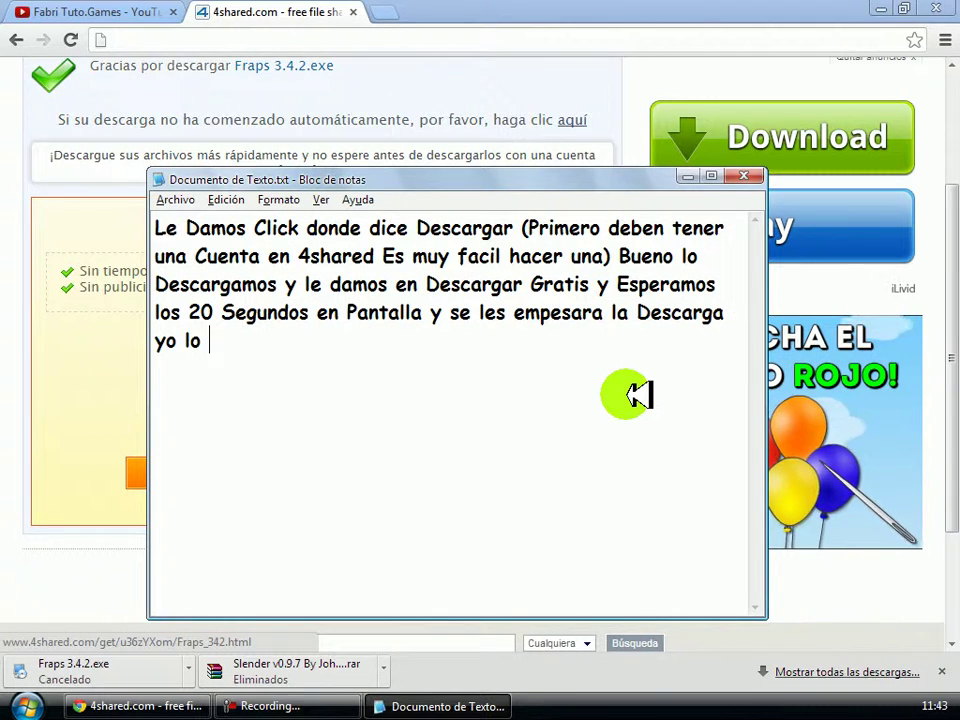
text(Cancelo)
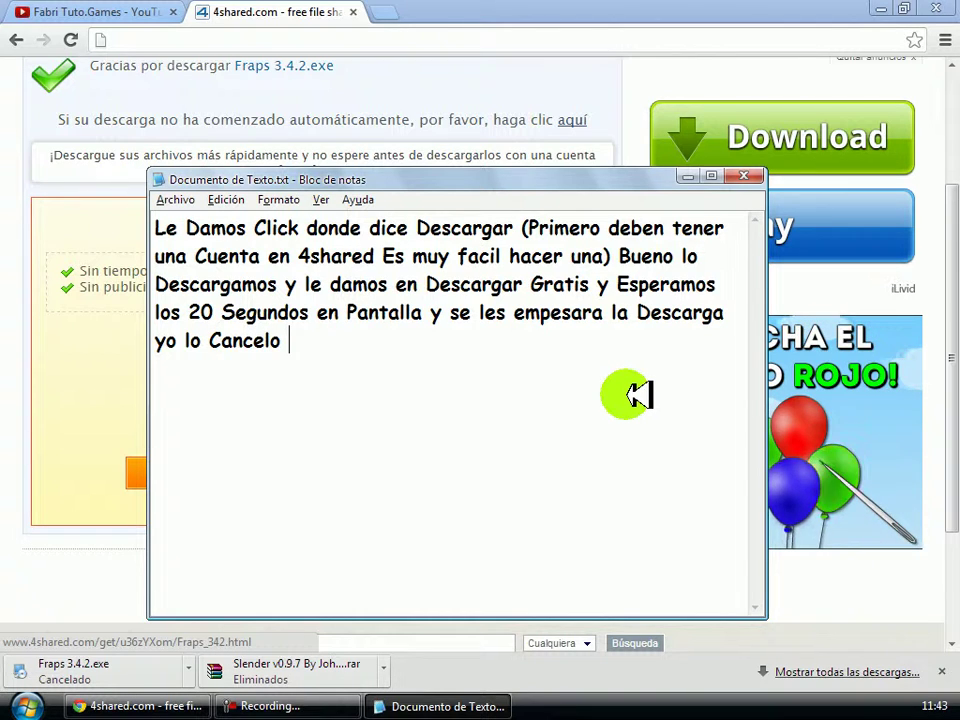
- Change the spelling of the word "Cancelo" in the note to "Canselo"
key(Left)
key(Left)
key(Left)
key(Left)
key(Left)
key(Delete)
text(s)
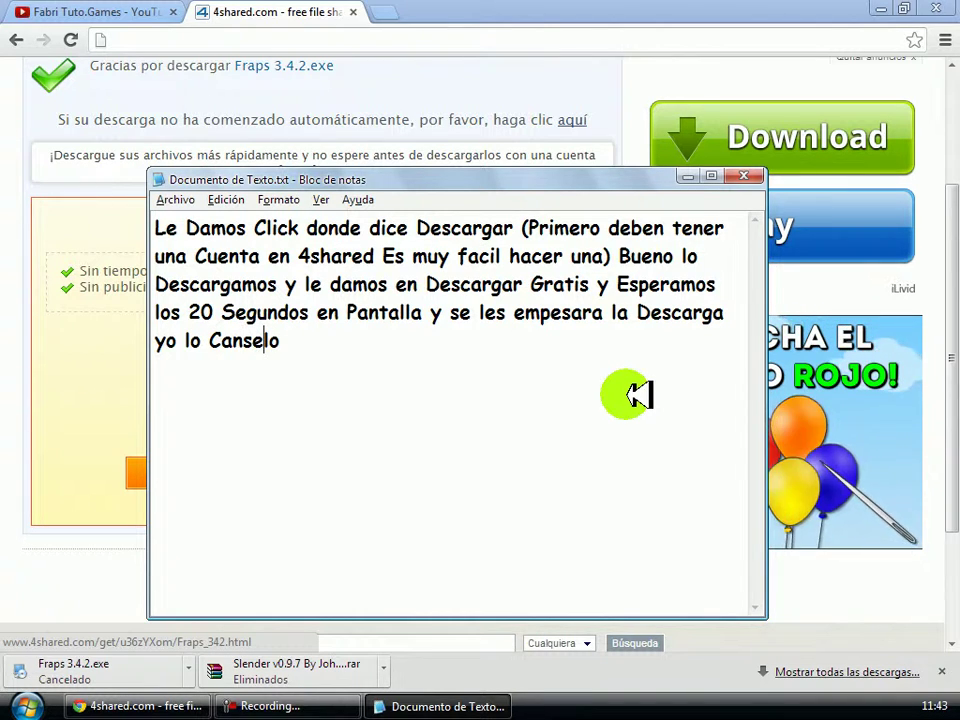
- Append "porque ya lo Tengo" to the end of the note
key(Right)
key(Right)
key(Right)
key(Right)
text(prque)
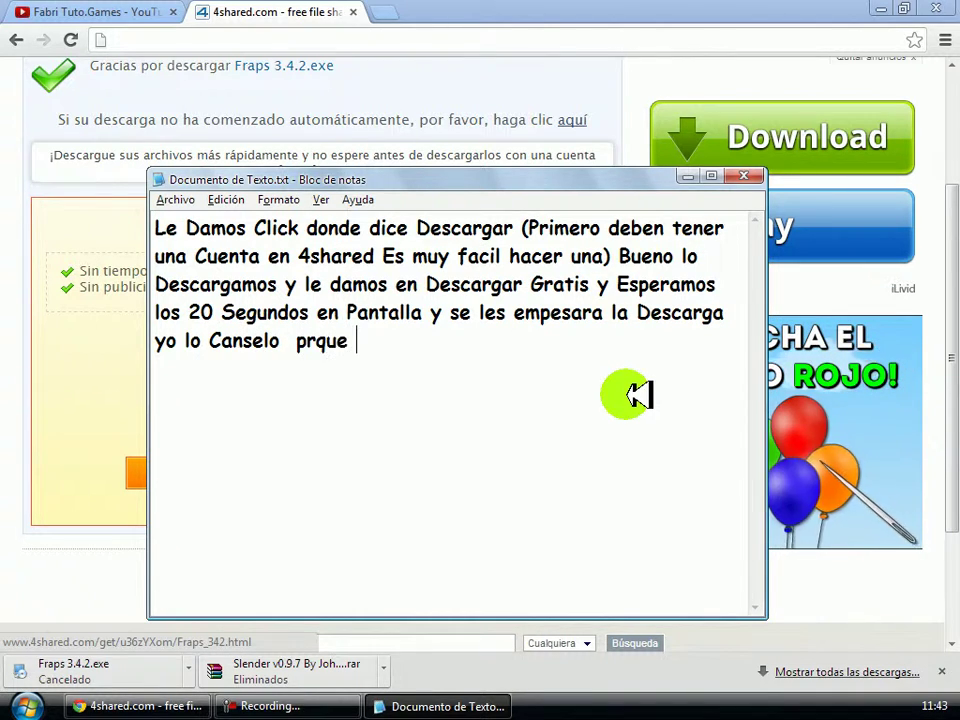
key(BackSpace)
key(BackSpace)
key(BackSpace)
key(BackSpace)
text(orq)
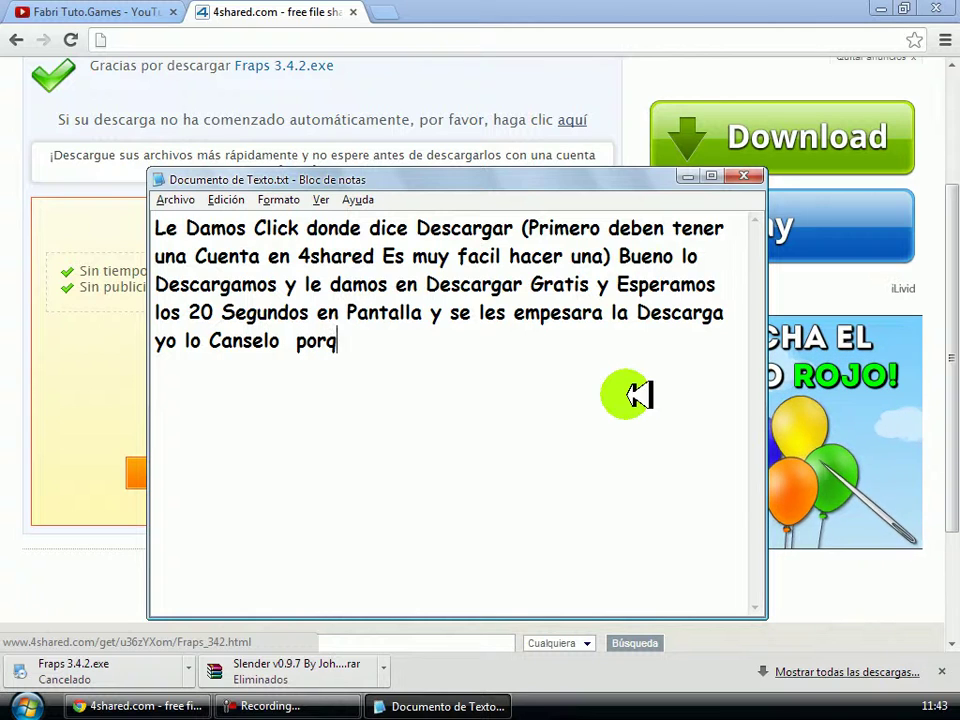
text(ue ya lo Te)
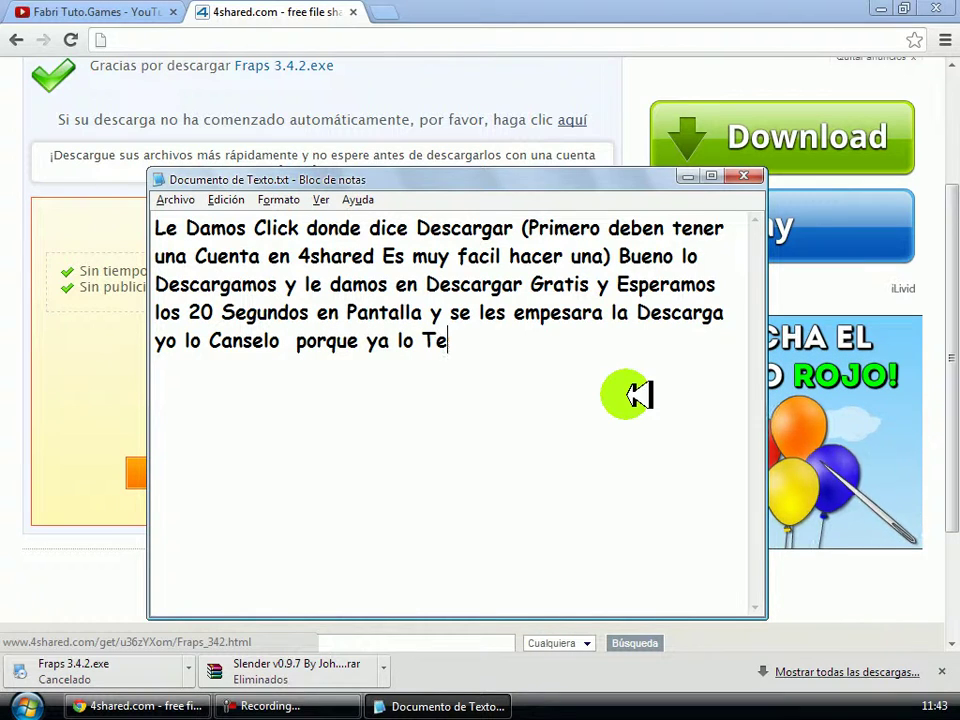
text(ngo)
- Delete all the text in the note
key(ctrl+a)
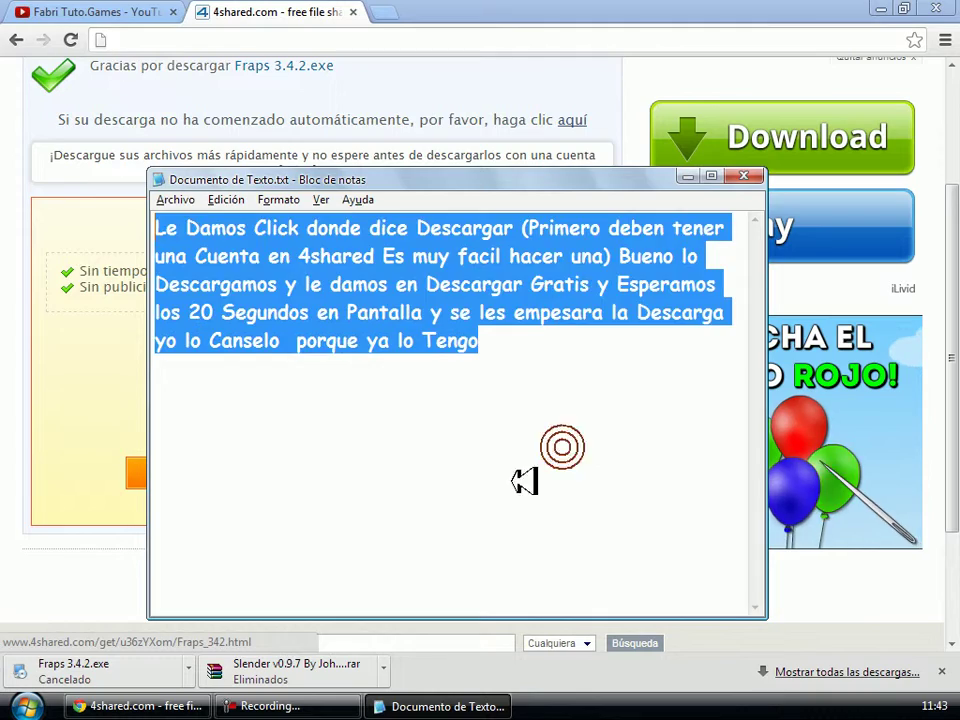
click(523, 422)
key(ctrl+shift+Left)
key(ctrl+a)
key(Delete)
- Close the 4shared page and minimize the browser to show the desktop
click(243, 12)
key(ctrl+shift+Tab)
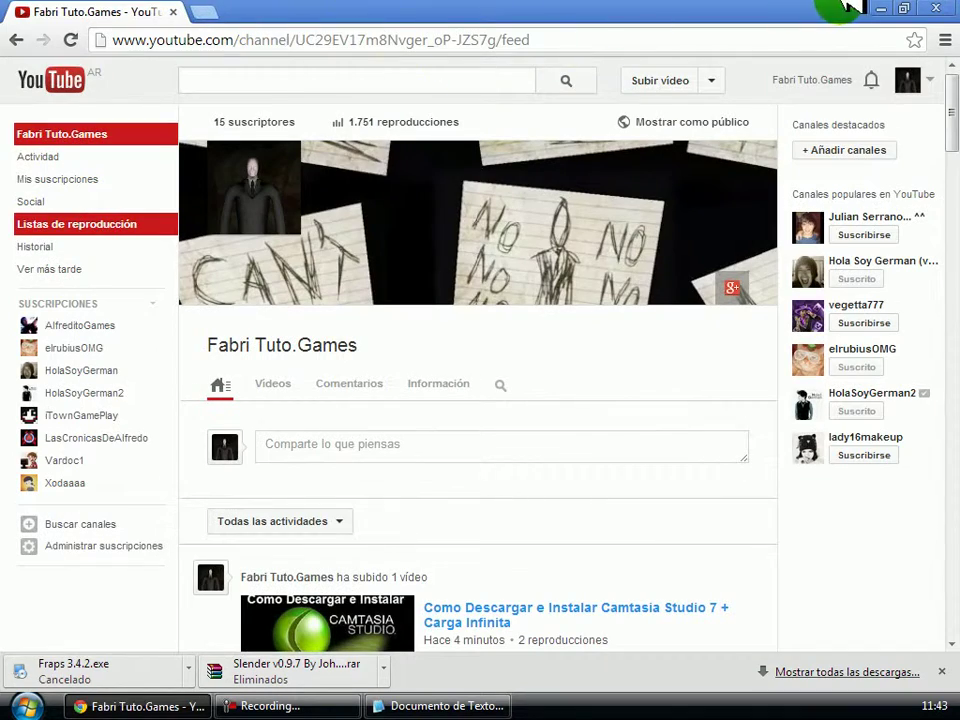
click(880, 8)
right_click(295, 150)
click(390, 340)
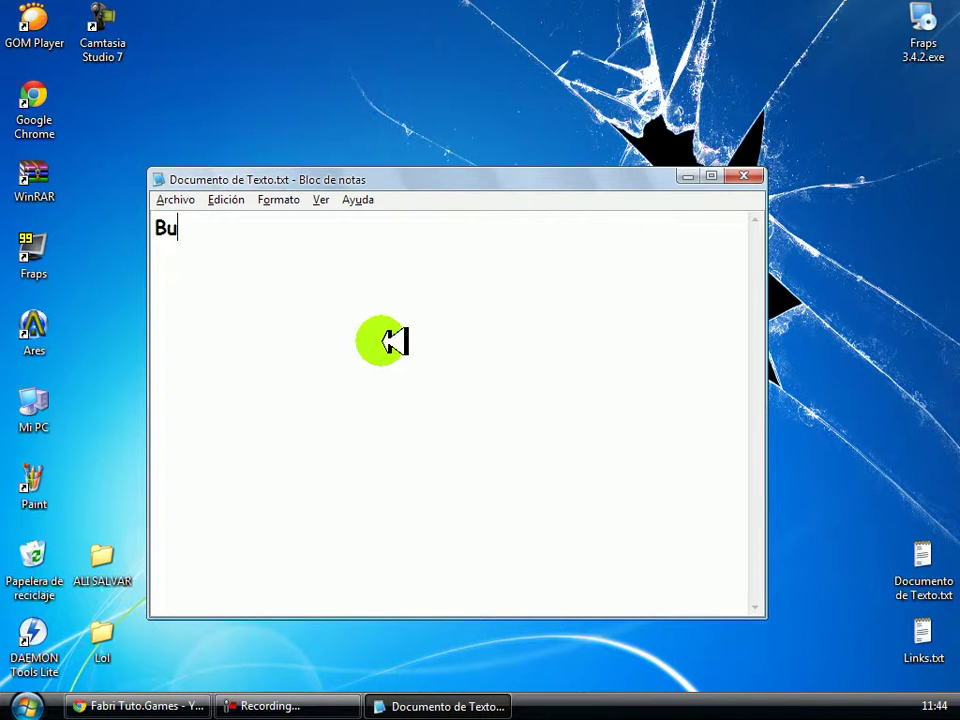
- Write "Bueno cuando se lo Descargen les quedara Este Selup o Archivo EXE . Lo Abrimos" in the empty note
text(Bueno cuando se lo Descarge )
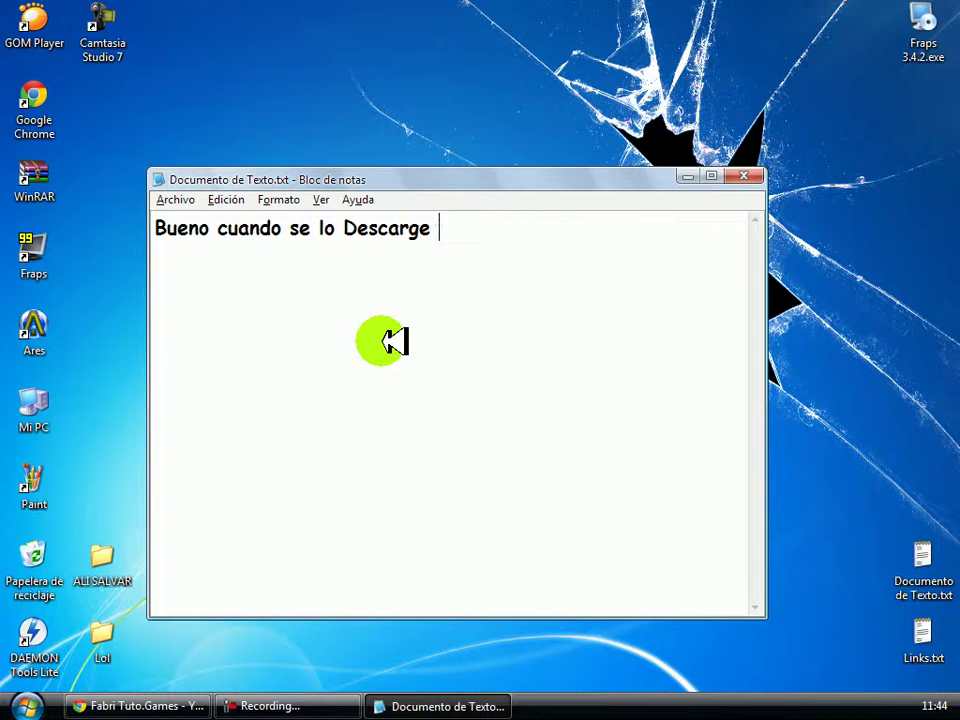
text( les quedar Este )
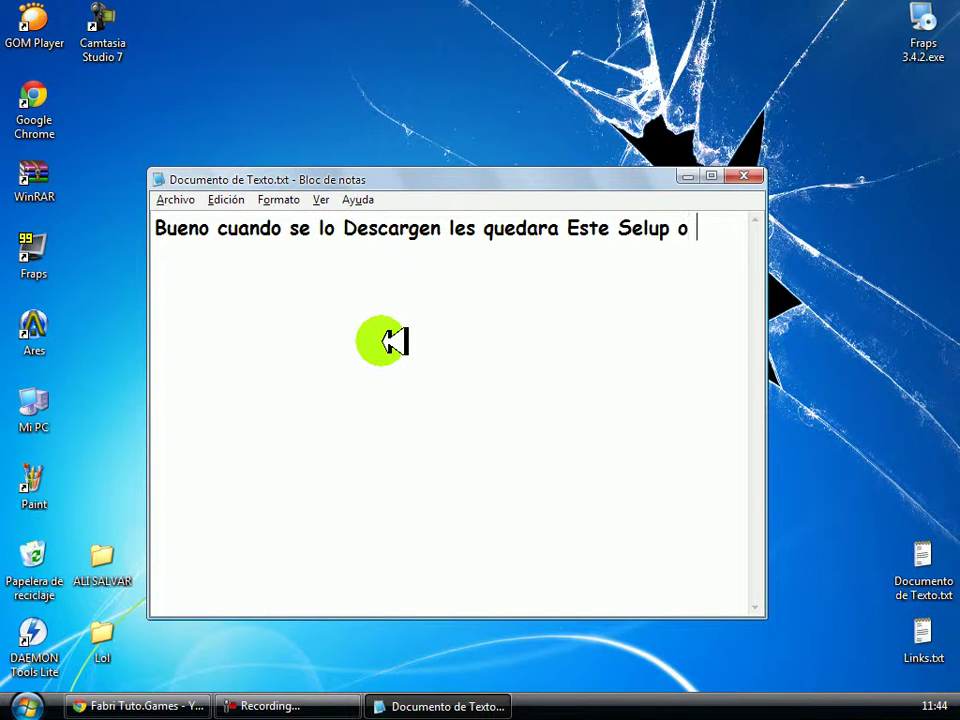
text(Selup o Archivo EXE . Lo Abrimos)
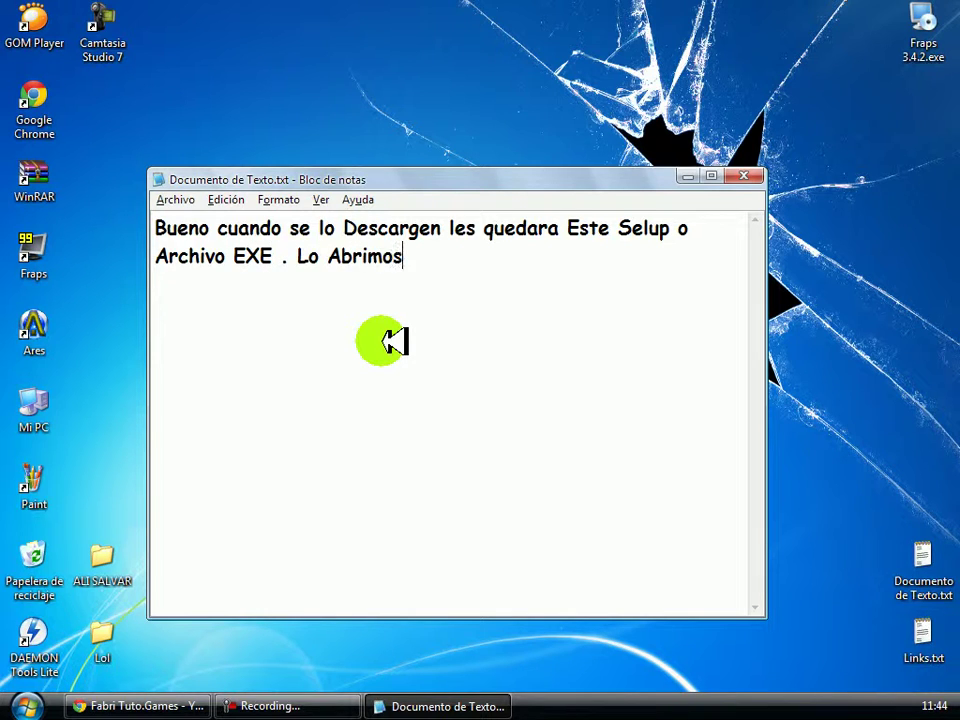
- Minimize the note, move Fraps 3.4.2.exe to the middle of the desktop and launch it
click(687, 176)
right_click(342, 304)
click(378, 332)
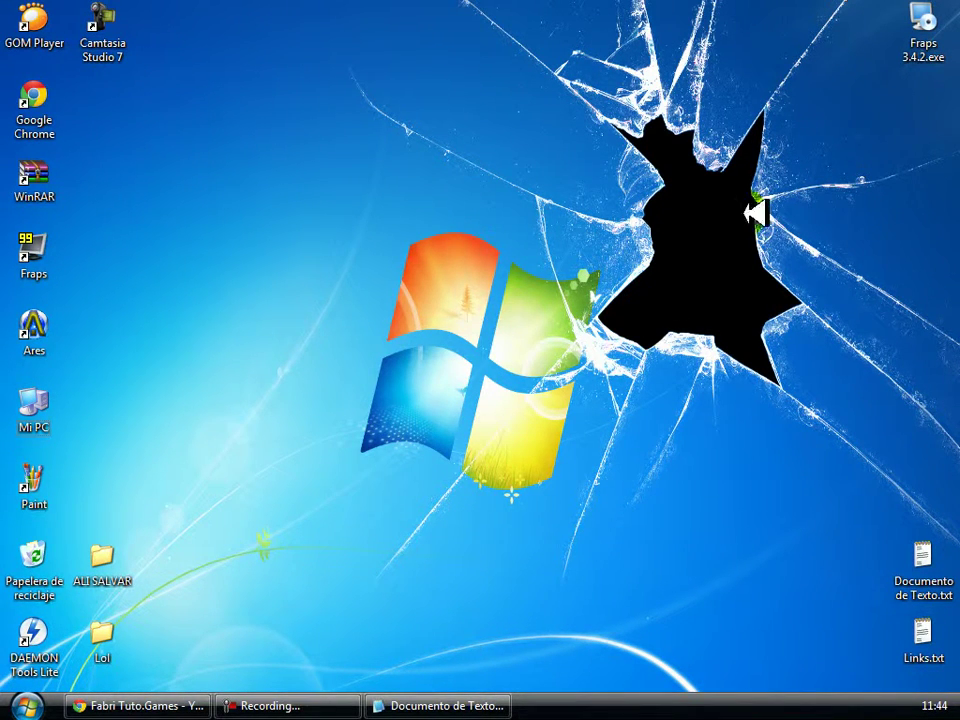
drag(924, 36, 440, 321)
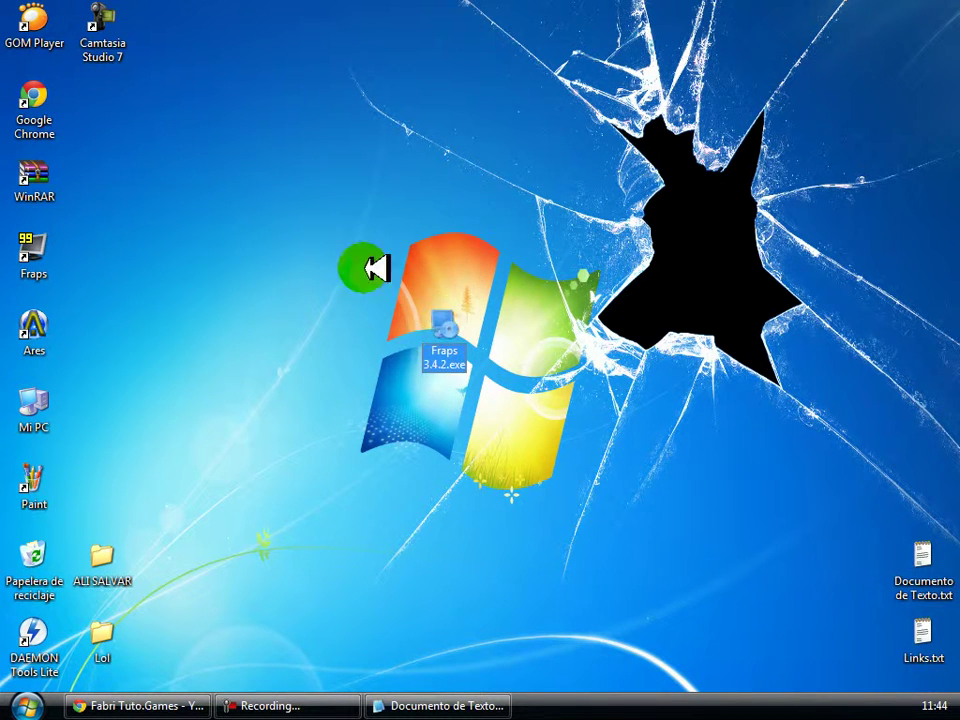
double_click(443, 322)
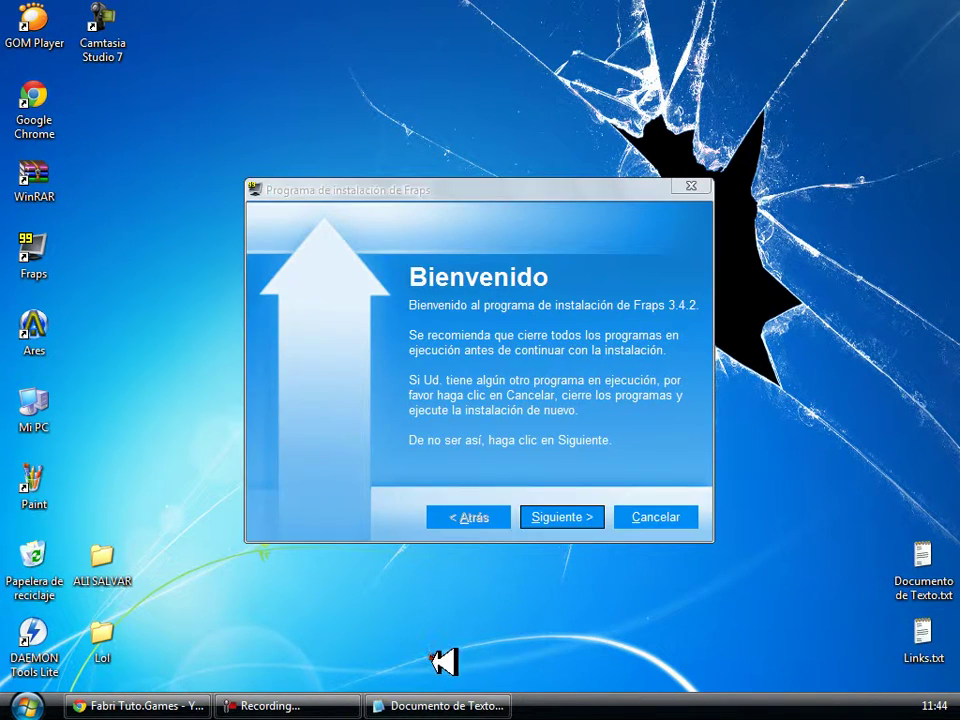
- Place the note beside the Fraps installer and append "Nos Aparecera este Instalador . le damos en siguiente"
click(447, 705)
click(204, 372)
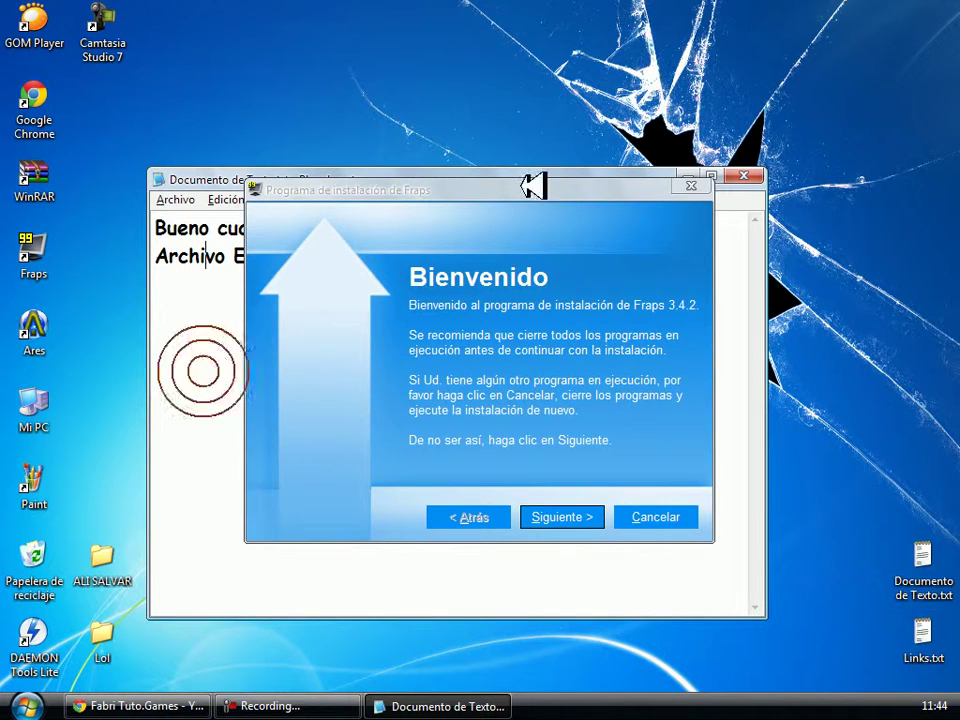
drag(596, 193, 165, 126)
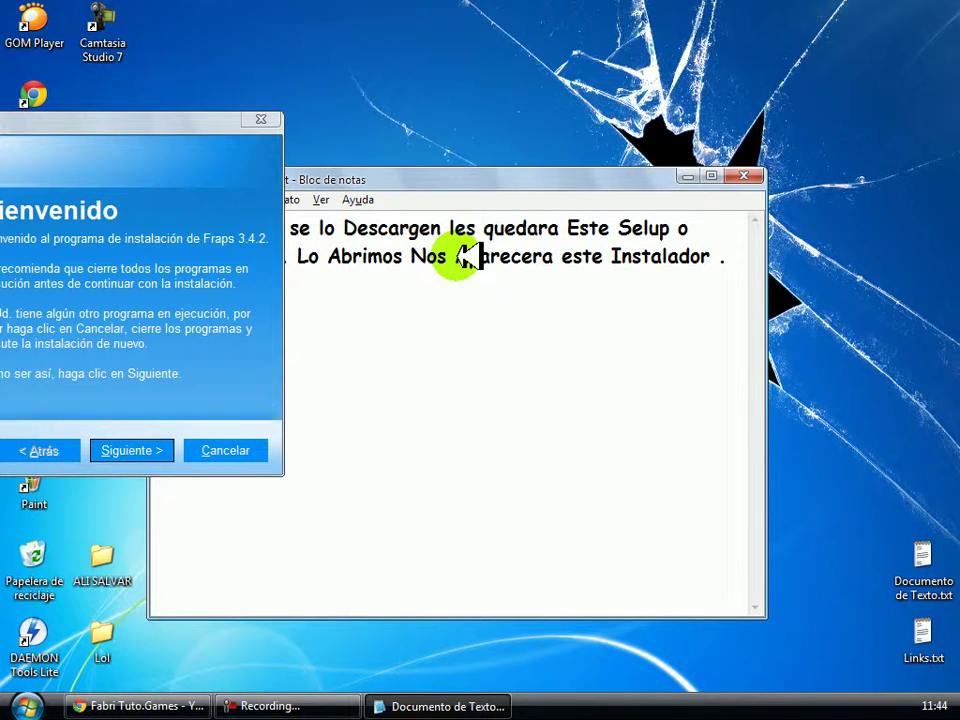
drag(510, 179, 675, 147)
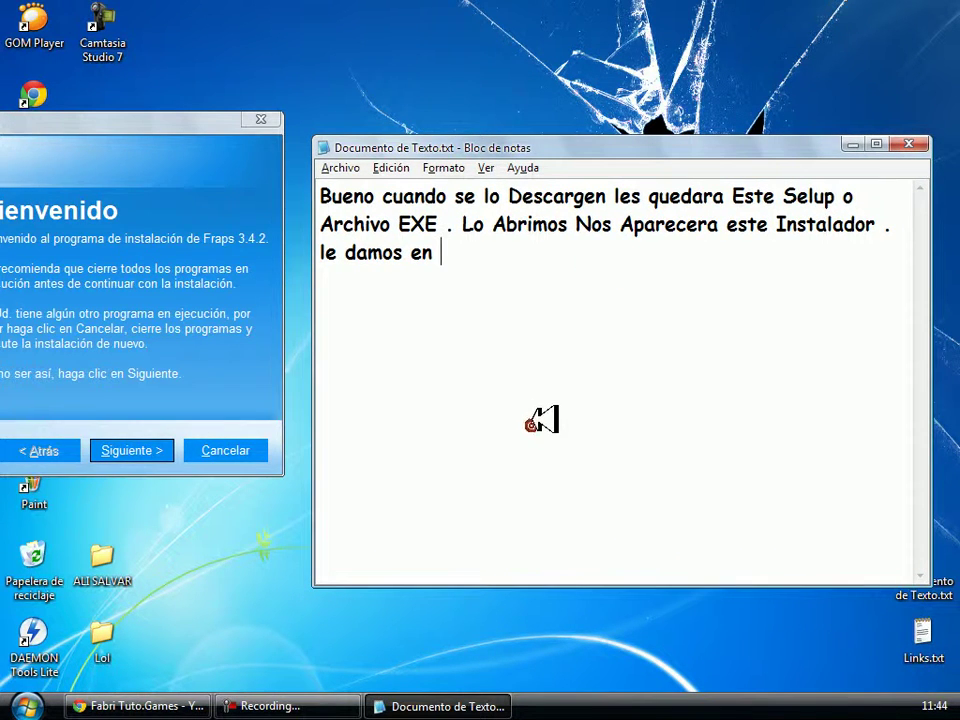
click(540, 420)
text(ente)
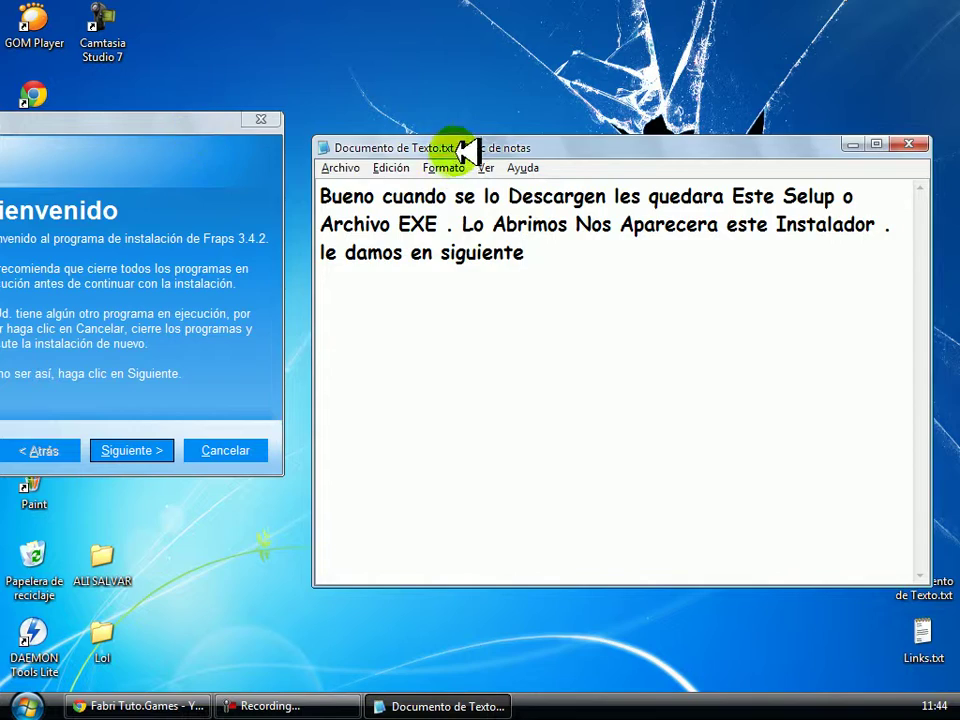
- Rearrange the note and the installer so both are readable, and advance the installer to the licence agreement
drag(458, 149, 294, 145)
drag(227, 120, 528, 396)
click(490, 456)
- Append "Acepto los terminos y Sigiente" to the end of the note
click(503, 262)
text(Acepto lo)
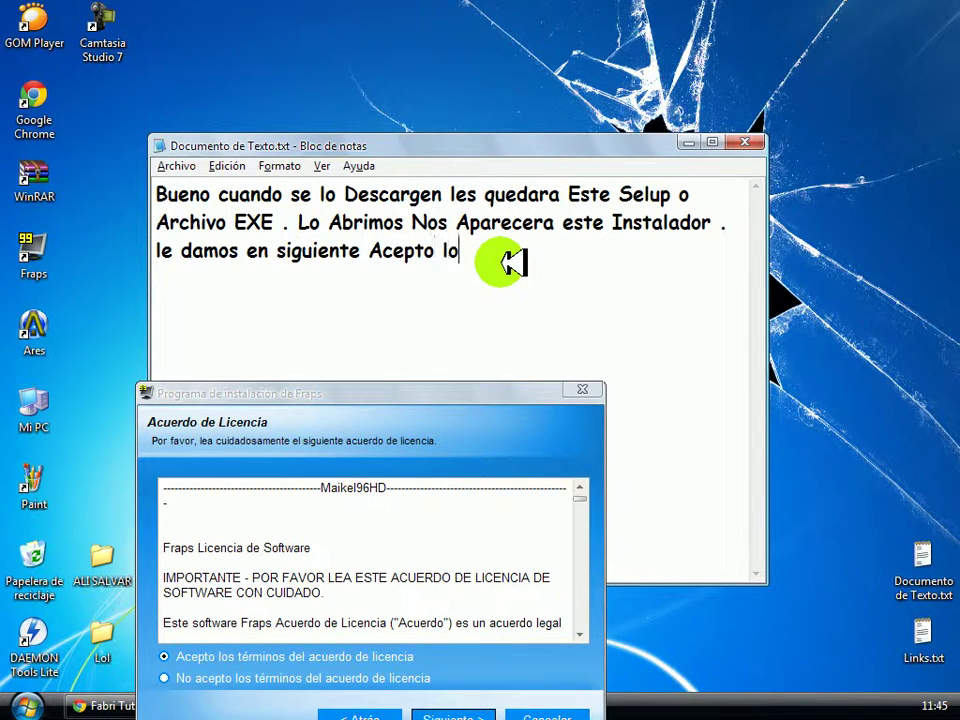
text(s terminos y S)
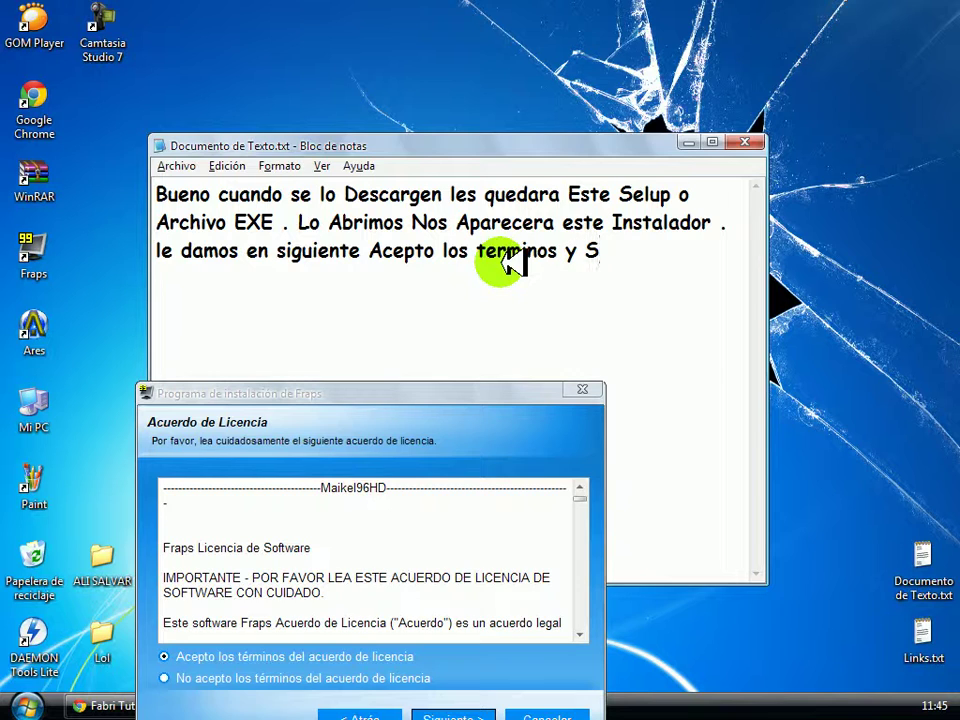
text(ighiente)
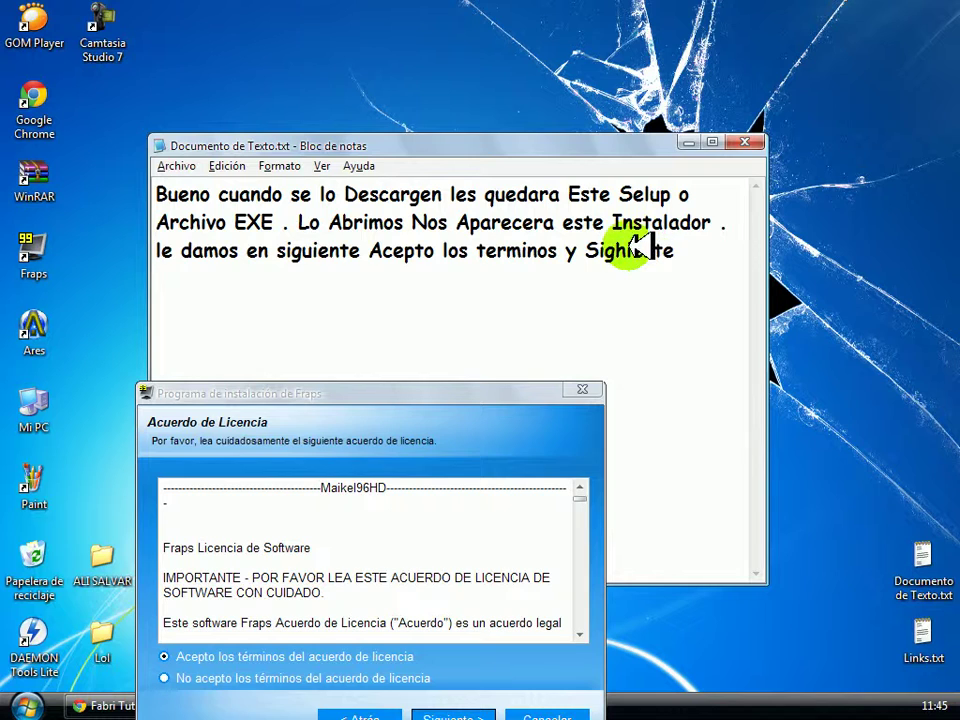
- Delete nearly all the text in the note, bring the installer into full view and advance it past the licence agreement
drag(710, 262, 197, 107)
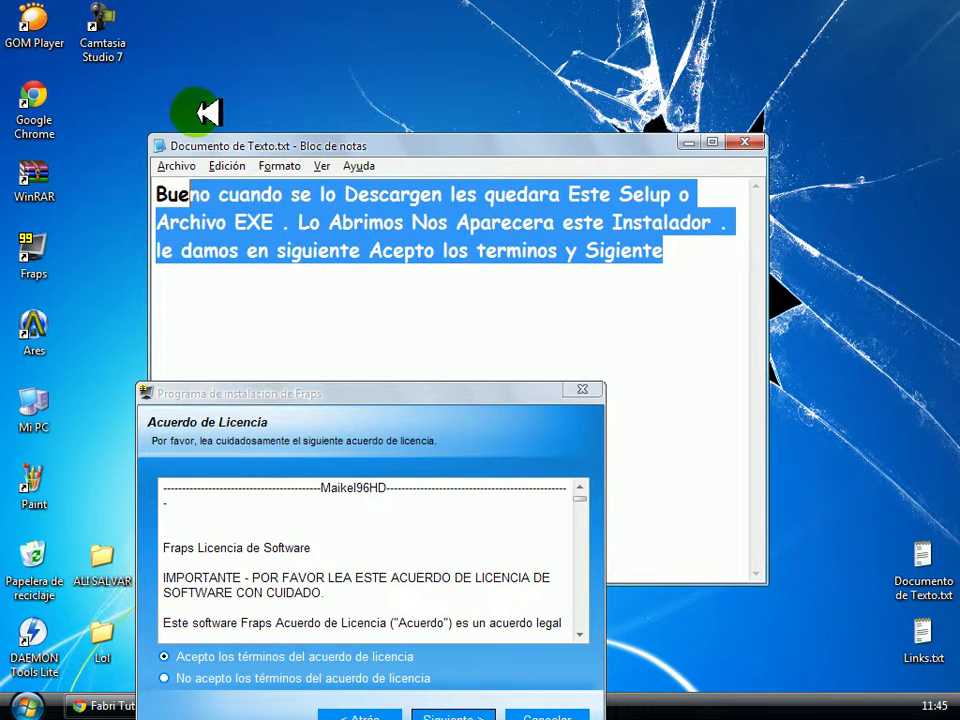
key(BackSpace)
drag(403, 392, 393, 181)
click(413, 514)
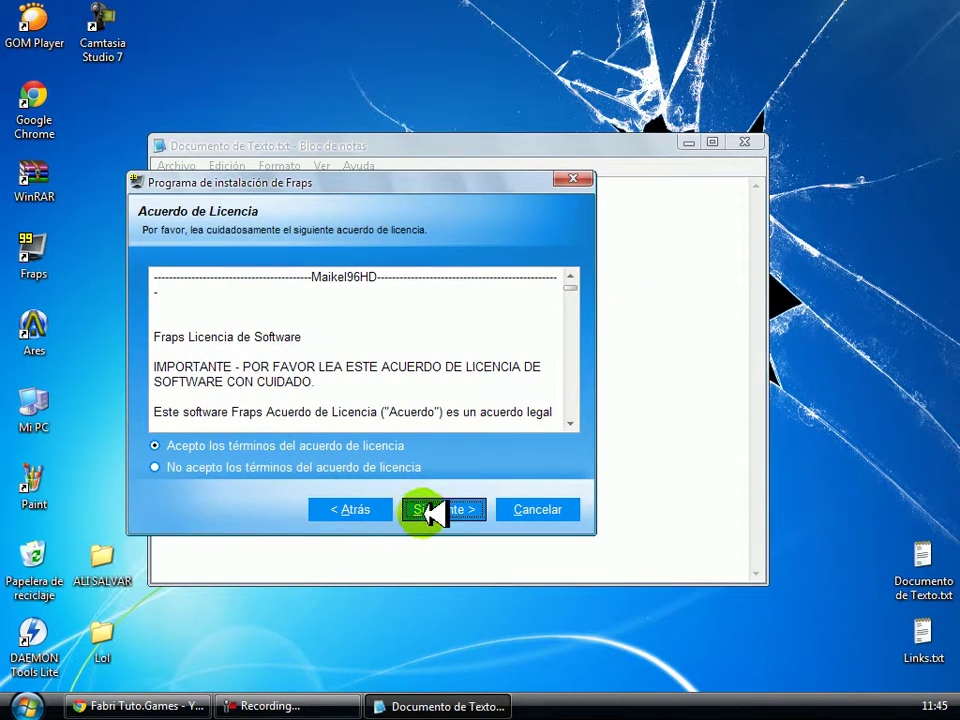
- Move the installer below the writing area, remove the leftover characters and write "Ahora En Siguiente" in the note
drag(471, 189, 526, 384)
click(432, 250)
key(BackSpace)
key(BackSpace)
key(BackSpace)
text(Ahora)
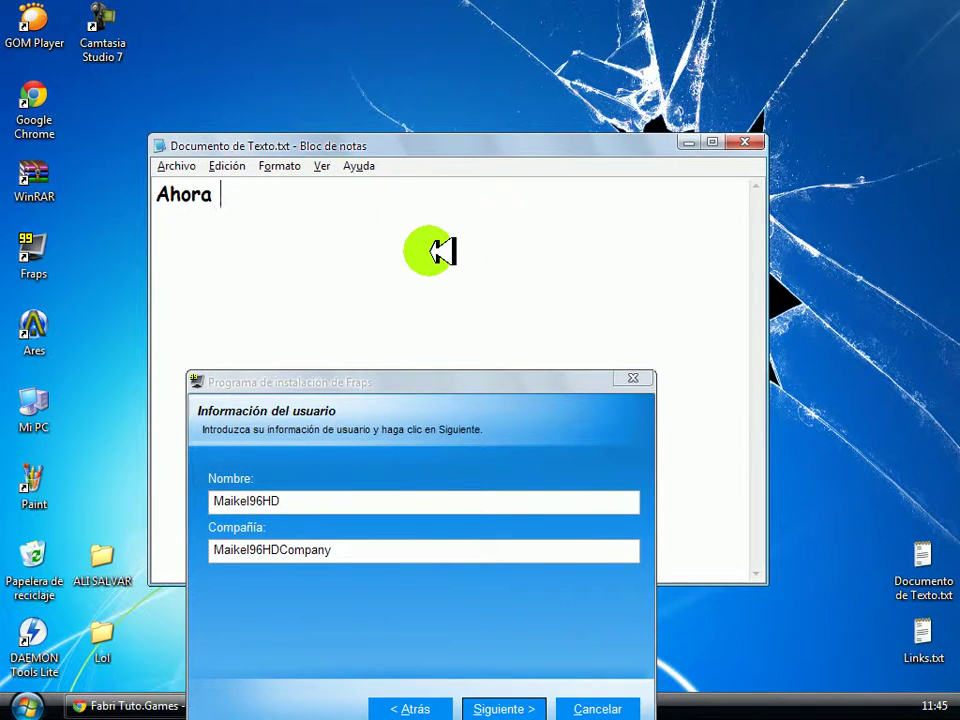
text( En Siguiente)
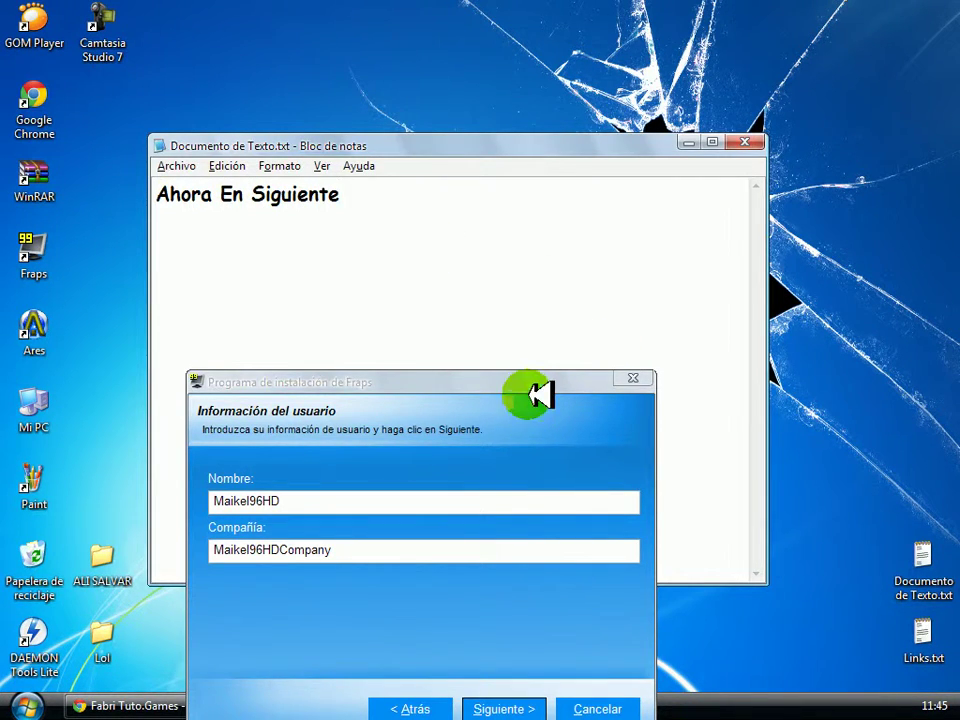
- Advance the installer past the user information page and position it so the note is readable
drag(540, 381, 491, 97)
click(465, 424)
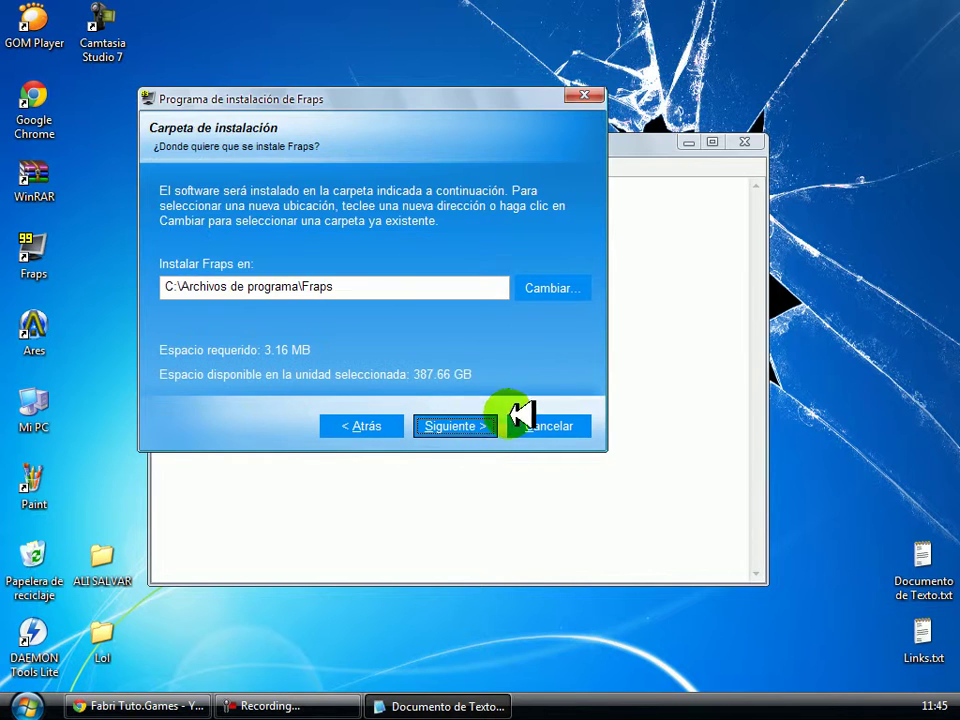
drag(486, 104, 538, 448)
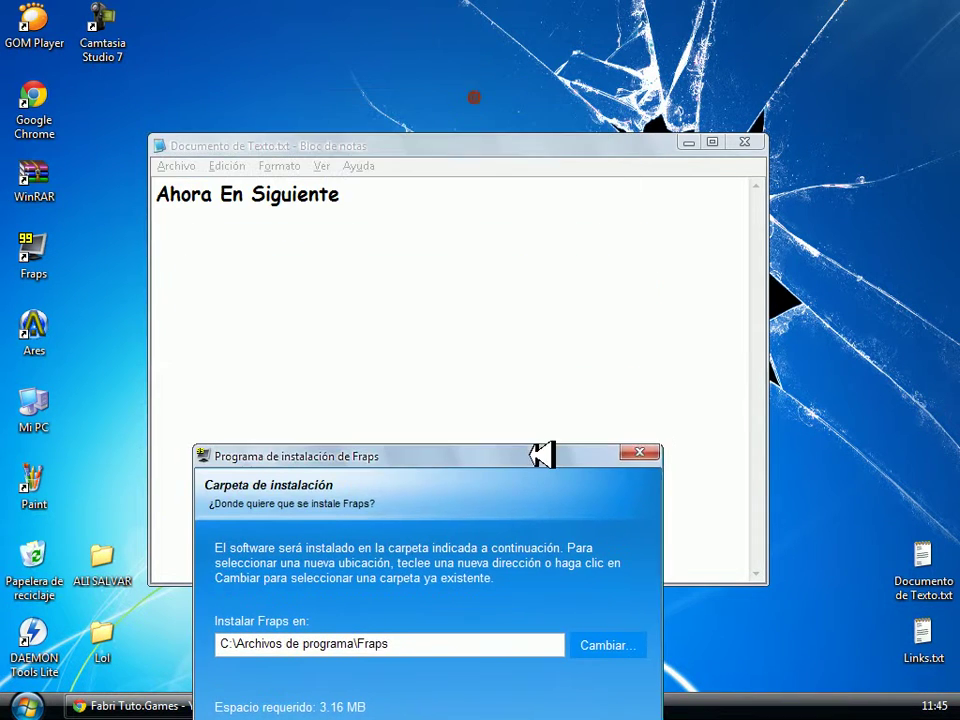
- Append "Siguiente y Instalar" to the note
click(497, 243)
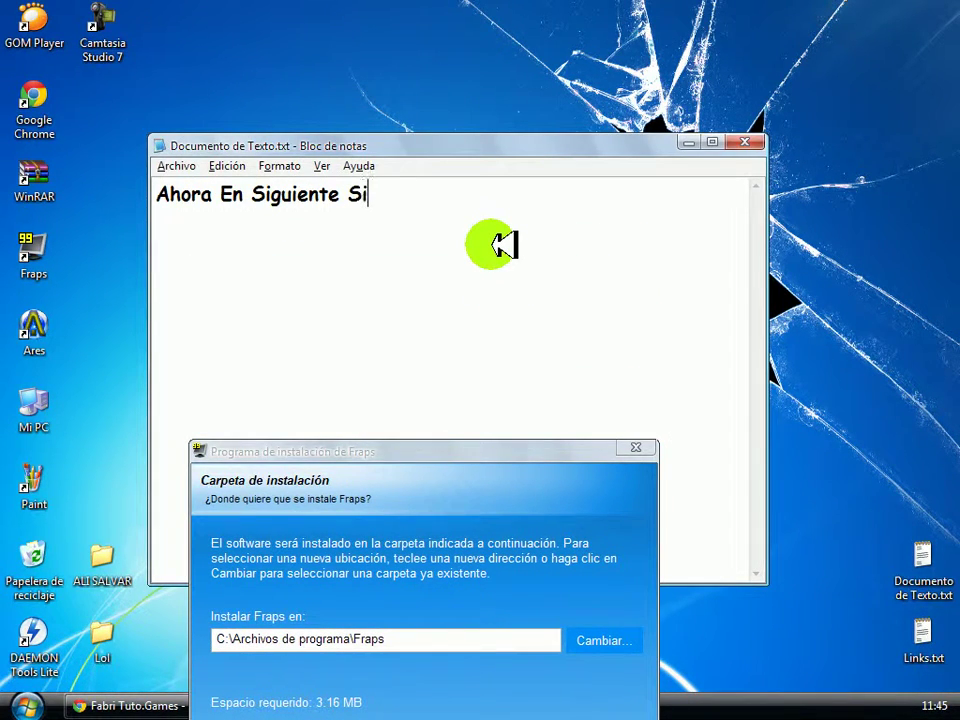
text(Siguiente y)
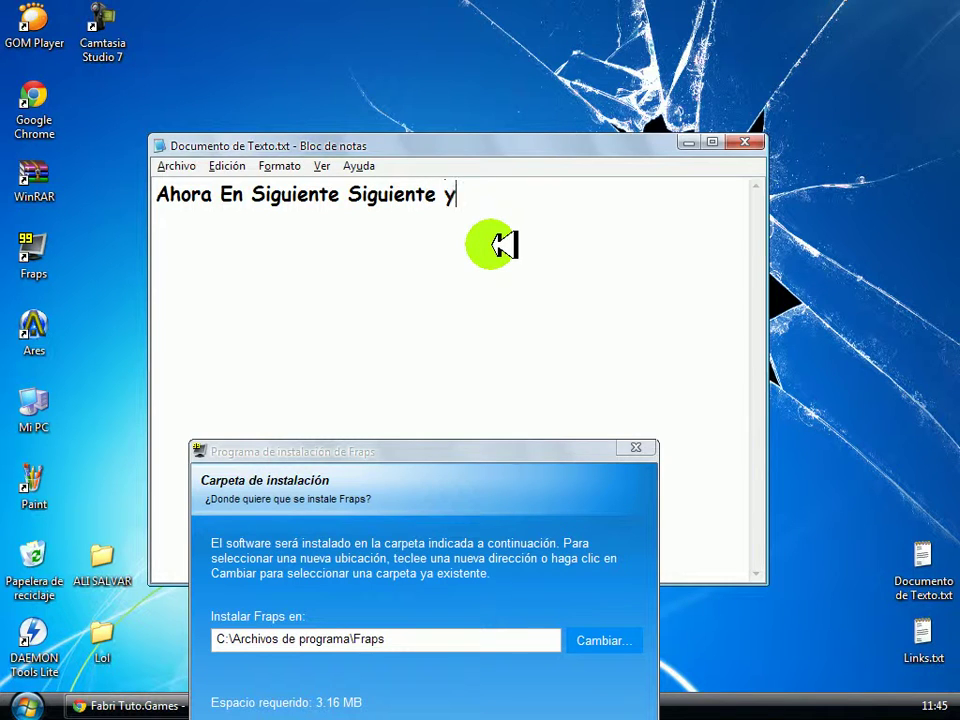
text( Instalar)
- Replace the whole note with "yo no lo Hago porque ya lo tengo"
drag(700, 193, 86, 171)
text(Y)
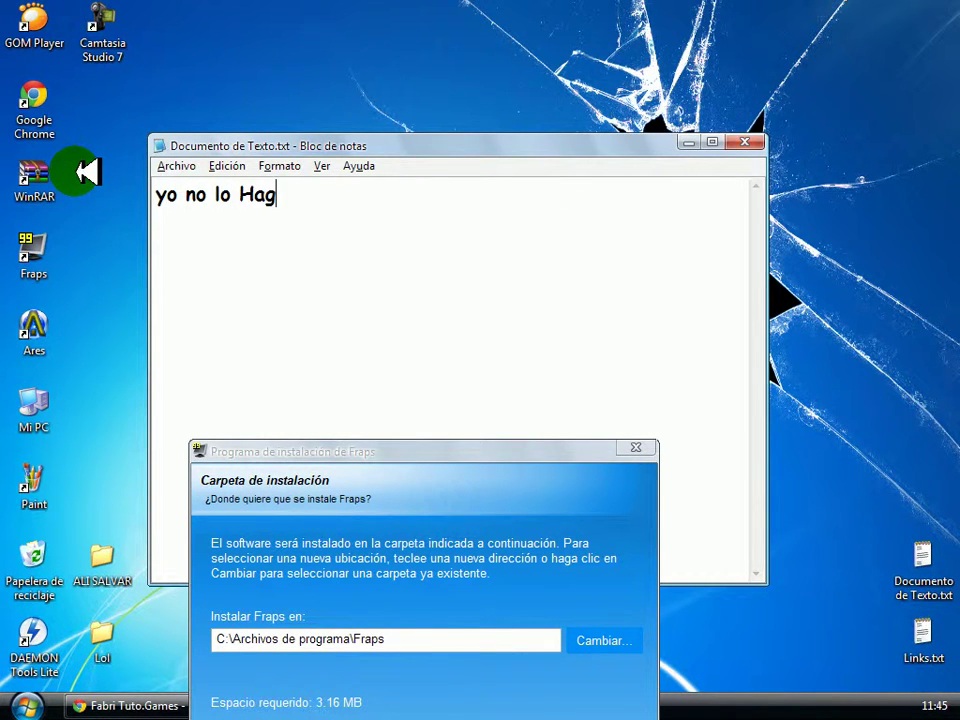
text(o no lo Hago porque ya lo tengo)
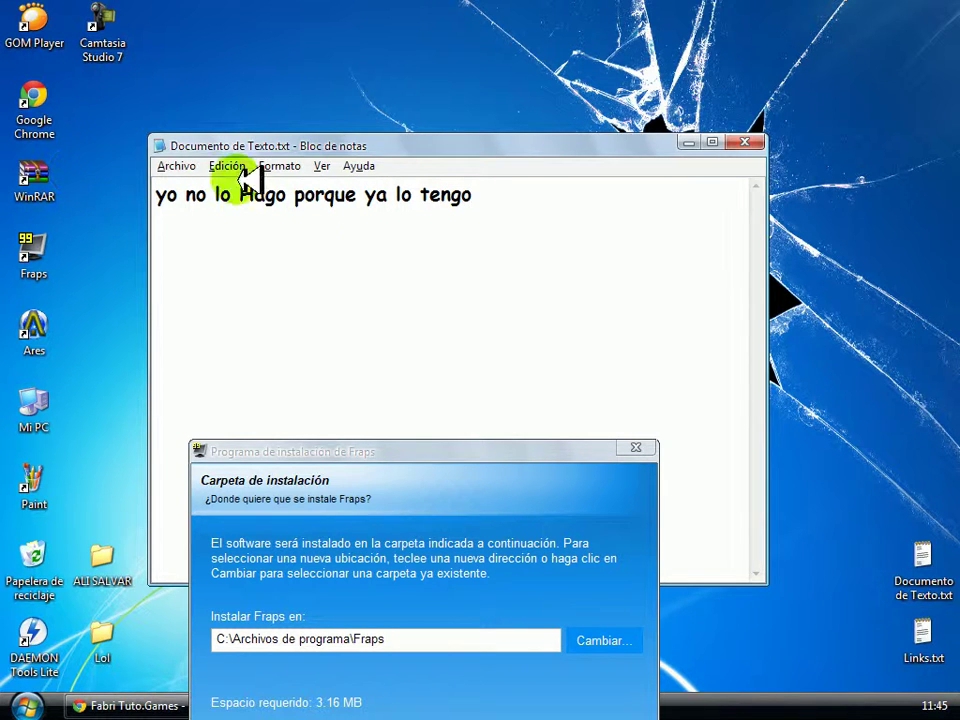
- Clear the note and cancel the Fraps installation, confirming the cancellation
key(ctrl+a)
key(Delete)
drag(557, 454, 521, 169)
click(596, 497)
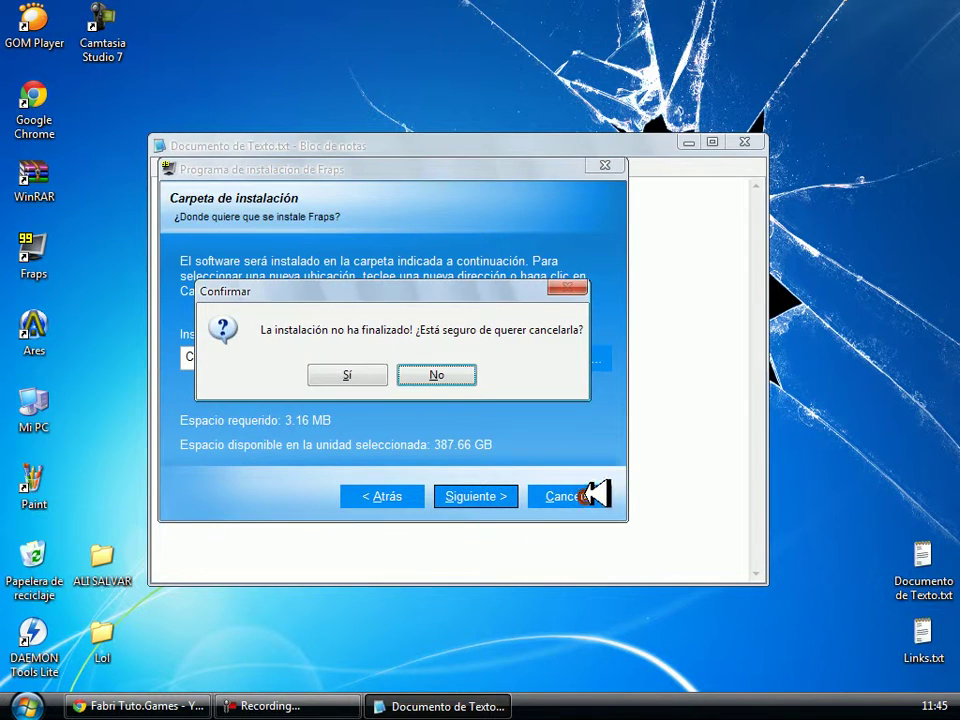
click(345, 375)
- Write "Bueno ahora les enseñare A Configurar Fraps" in the empty note
right_click(412, 94)
click(360, 277)
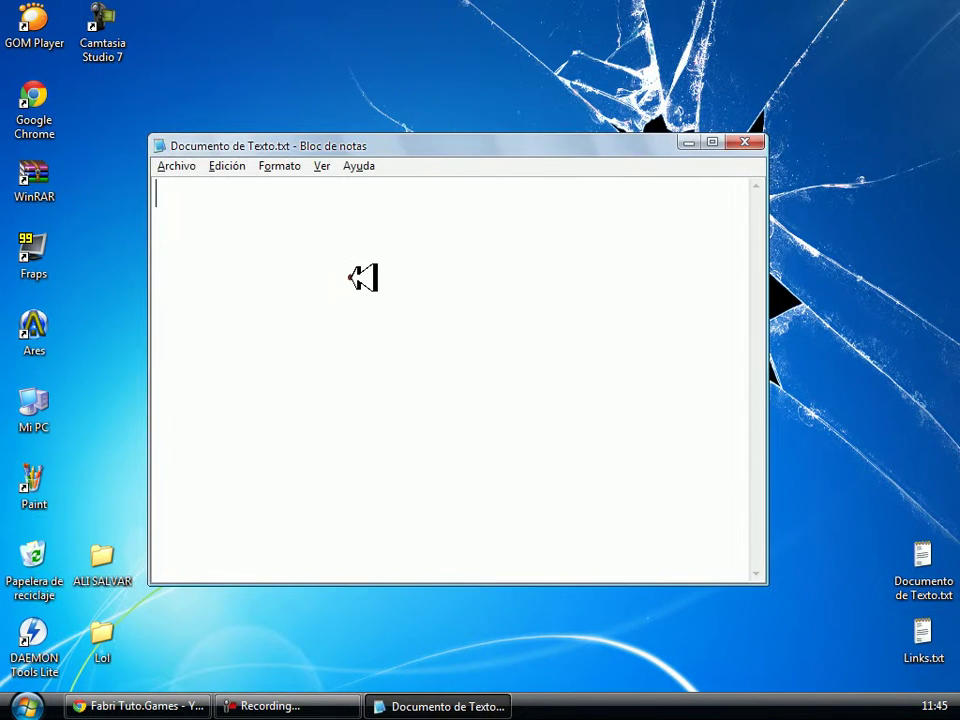
click(360, 278)
text(Bueno ahora les enseñare A Configurar Fraps)
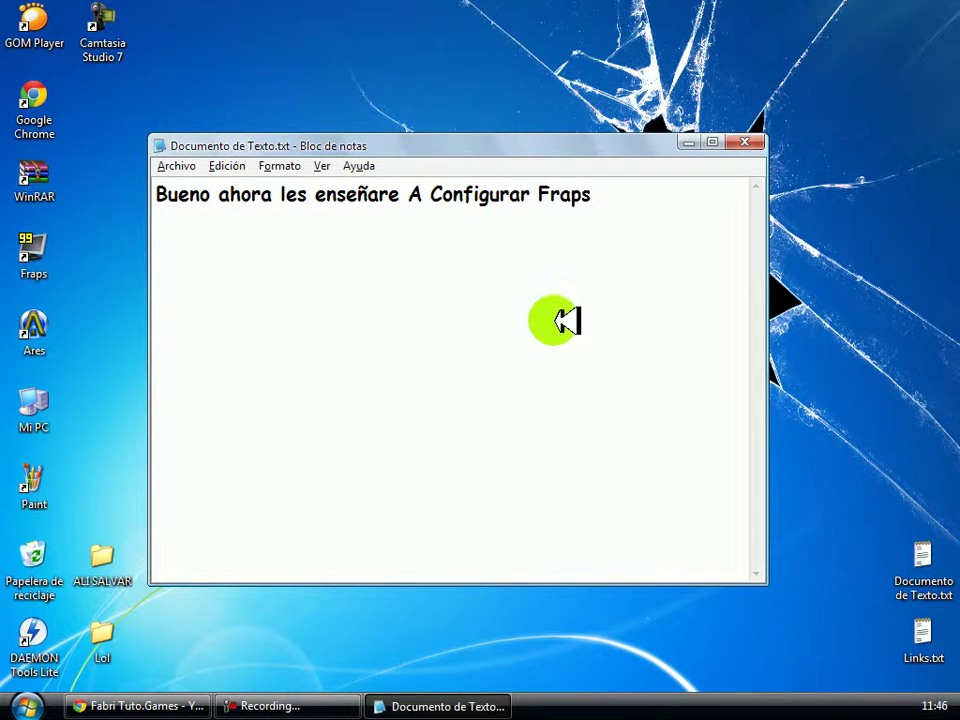
- Clear and minimize the note, and move Fraps 3.4.2.exe to the upper-right corner of the desktop
key(ctrl+a)
key(BackSpace)
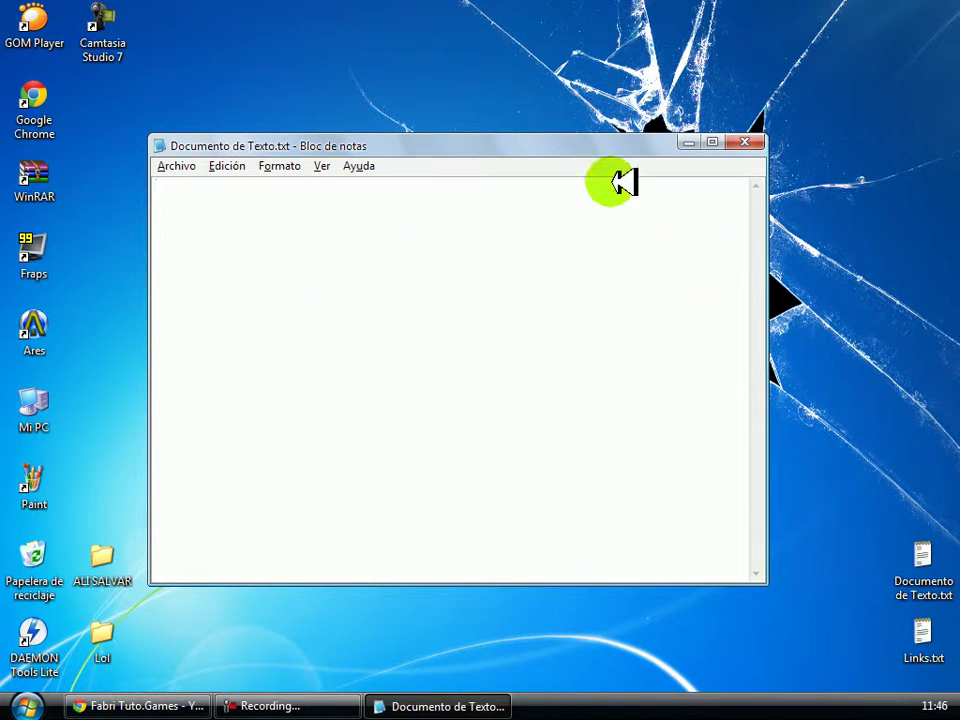
click(688, 147)
right_click(381, 317)
click(439, 343)
drag(439, 343, 825, 131)
right_click(425, 303)
click(463, 330)
- Restore the note and write "Primero lo Abrimos" in it
click(444, 706)
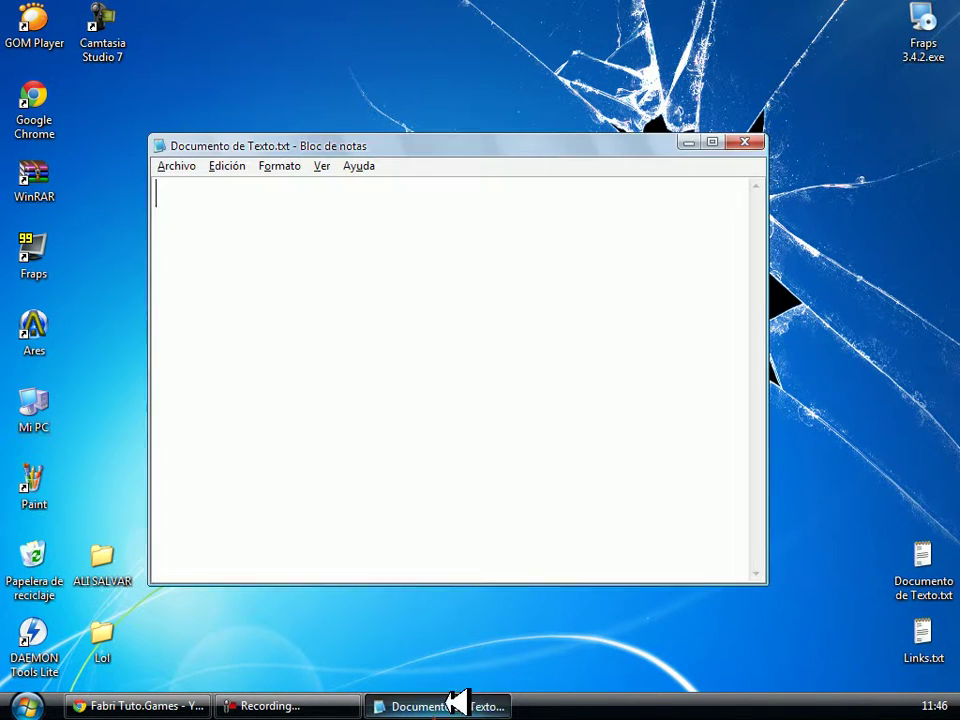
click(333, 349)
text(Prime)
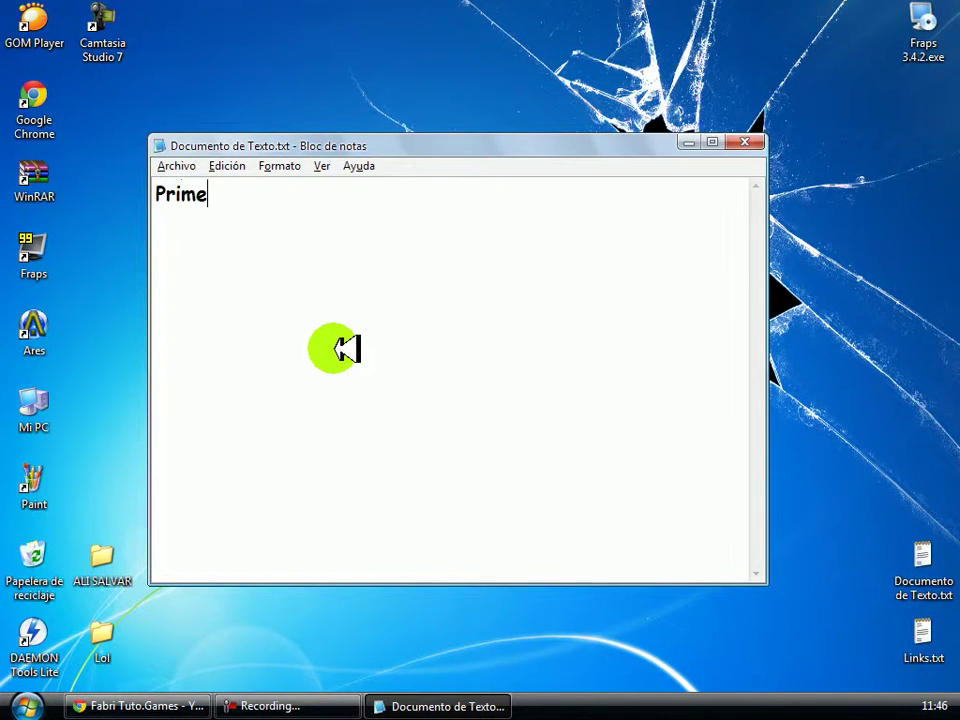
text(ro lo Abrimos)
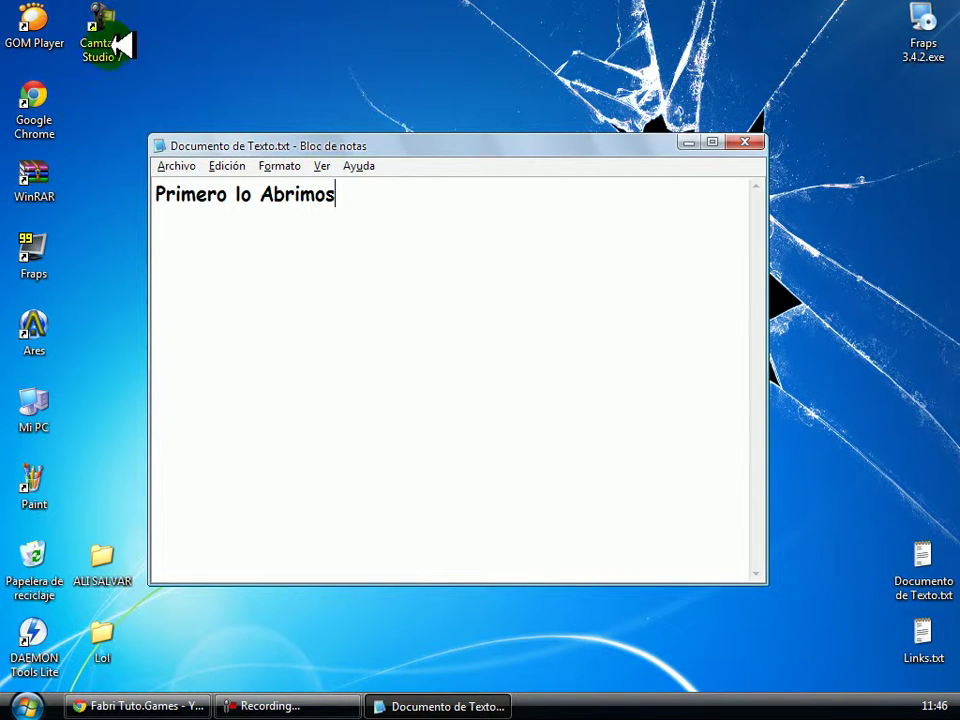
- Launch Fraps from its desktop shortcut, refresh the desktop and place the Fraps window below the note's text
click(58, 248)
right_click(194, 43)
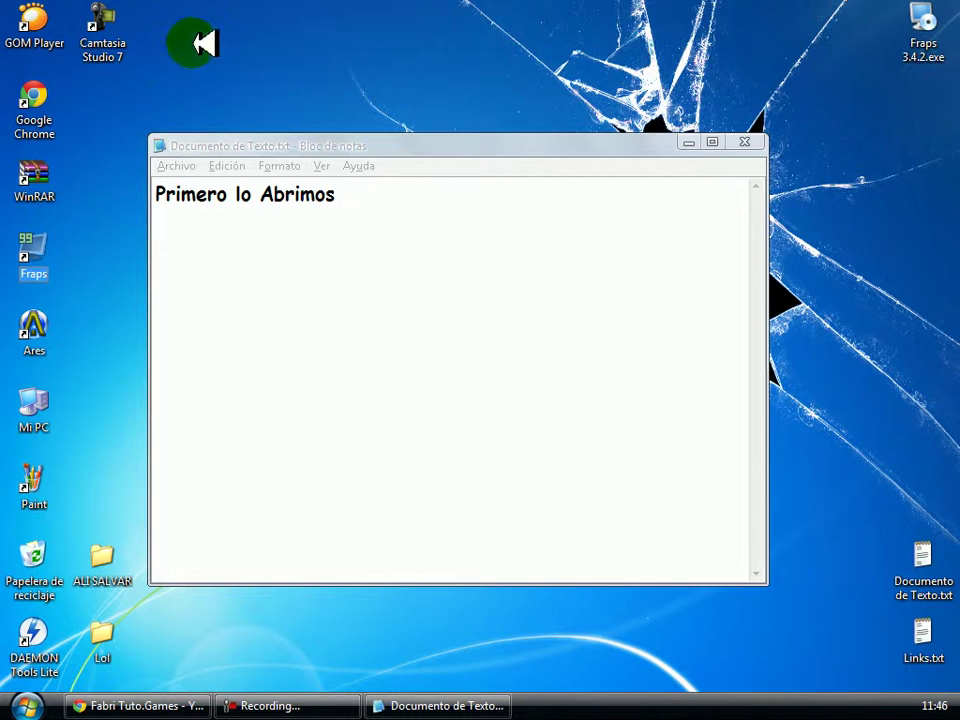
click(229, 68)
right_click(190, 33)
click(218, 66)
drag(452, 139, 372, 349)
- Append "y ponemos opciones que yo tengo" to the note, and clear all of its text
click(429, 217)
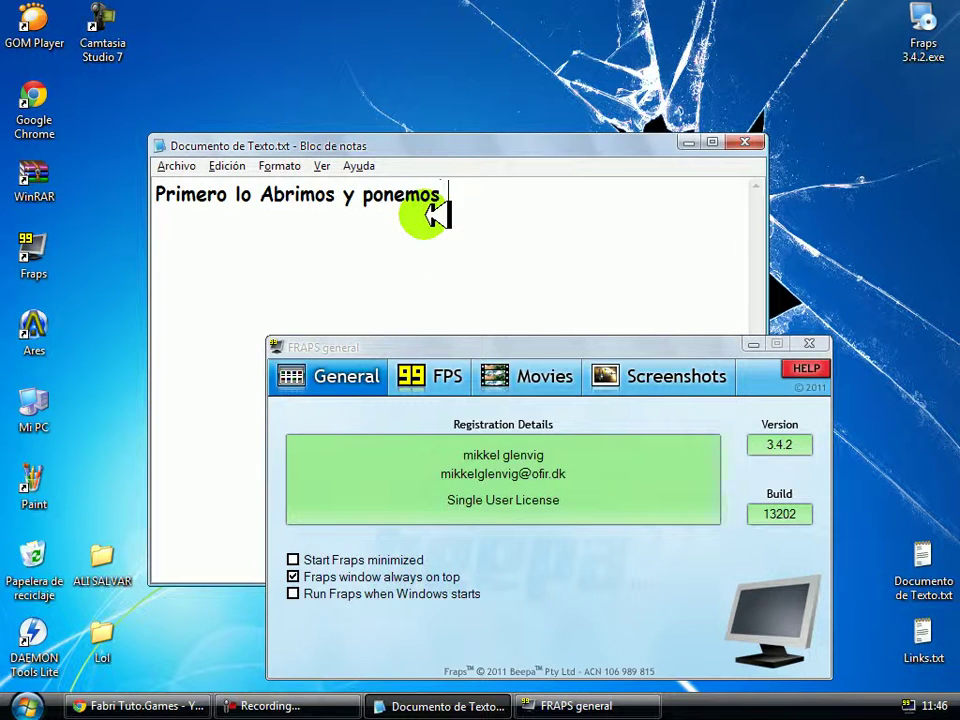
text(opciones que yo tengo)
key(ctrl+a)
key(Delete)
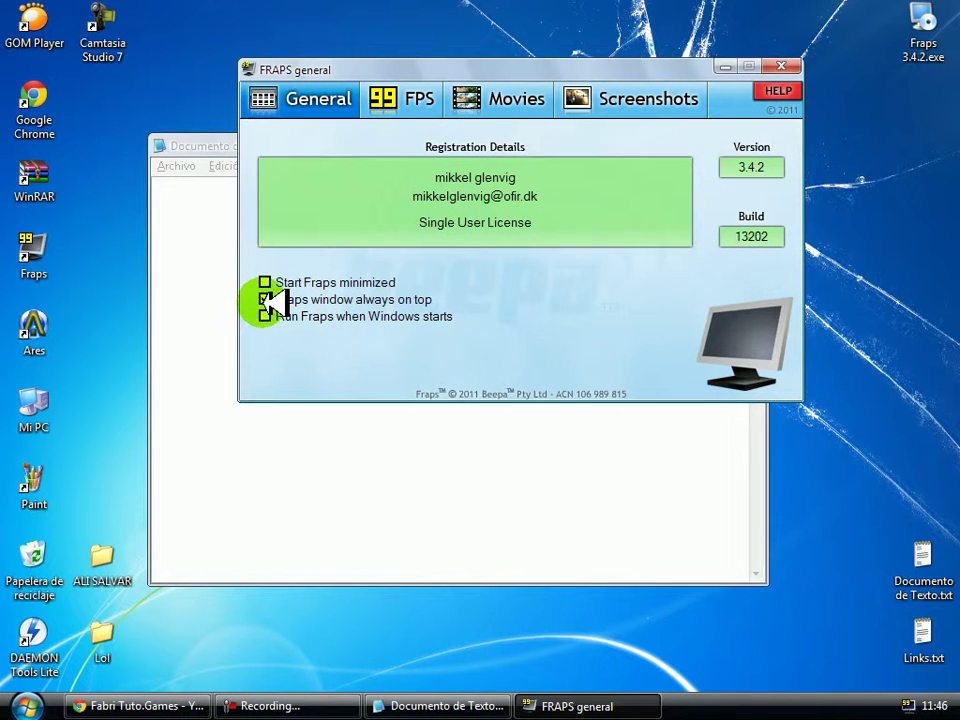
- Toggle the three general Fraps options on and off, leaving only "Fraps window always on top" enabled
click(266, 299)
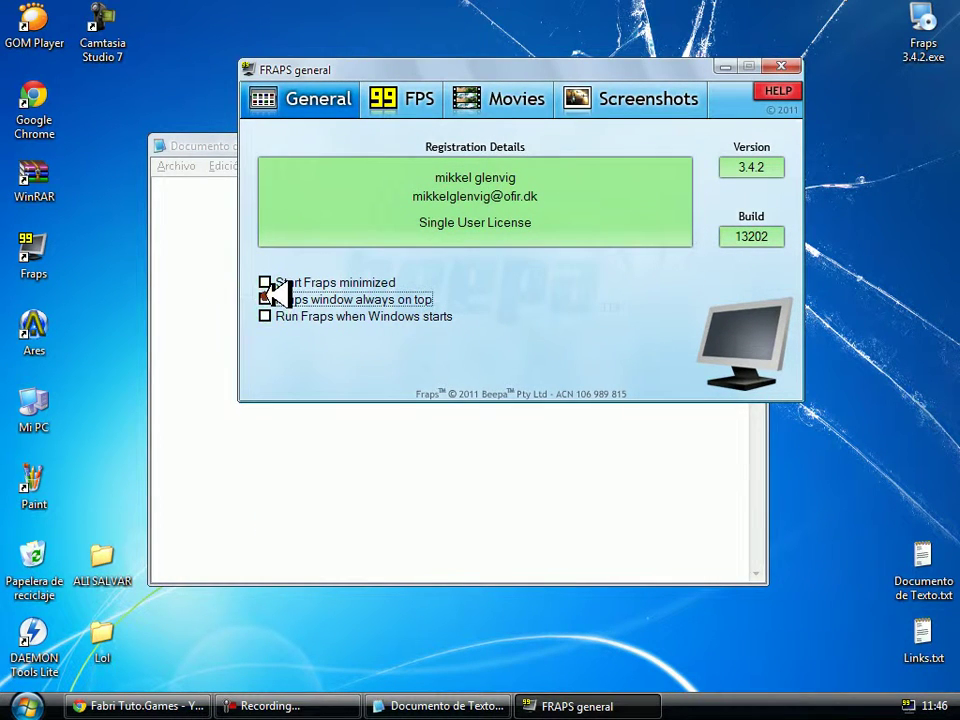
double_click(265, 316)
click(265, 282)
click(266, 282)
drag(364, 68, 326, 165)
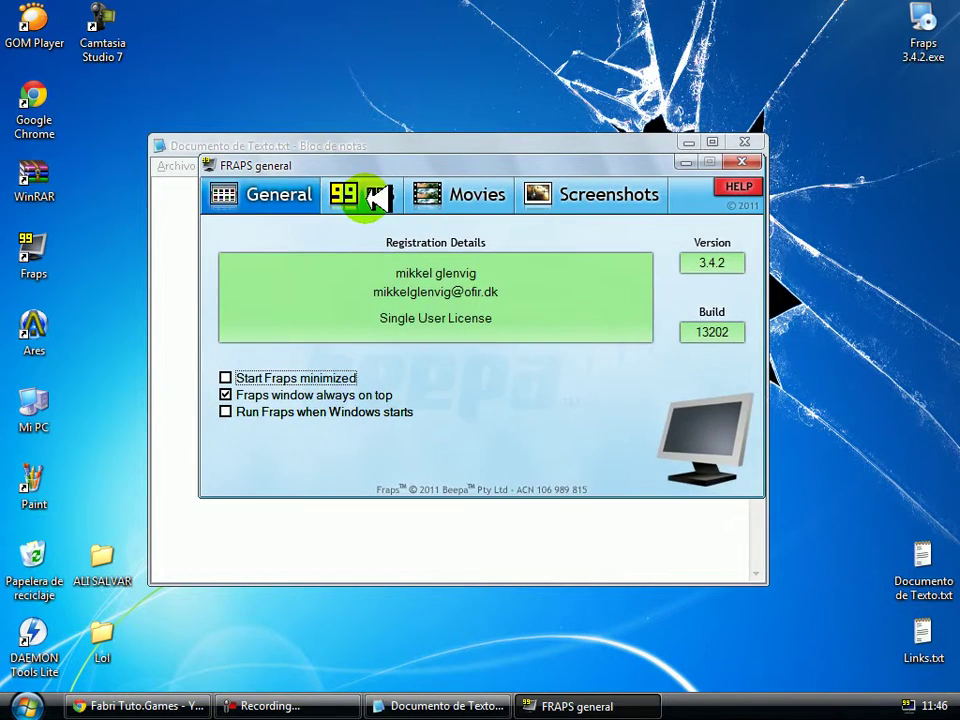
- Show the FPS settings in Fraps, move its window aside and write "Aqui ponemos" in the note
click(378, 196)
drag(285, 197, 285, 231)
text(Aqui ponemos)
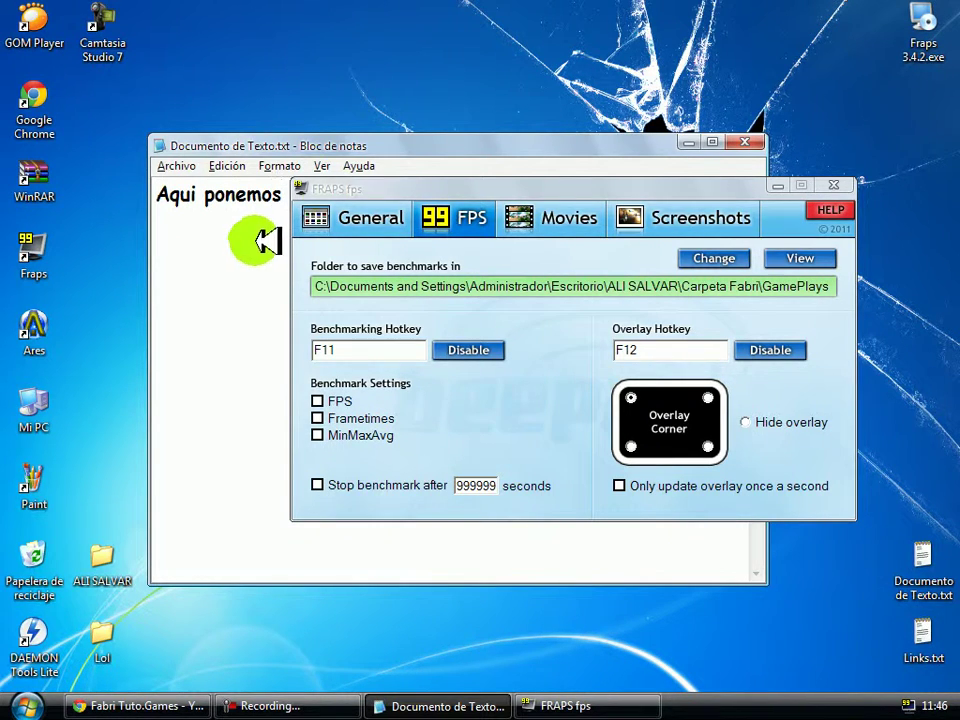
- Move the Fraps window below the text and append "la tecla que queremos Empesar a Grabar Yo puse F11" to the note
drag(413, 180, 425, 340)
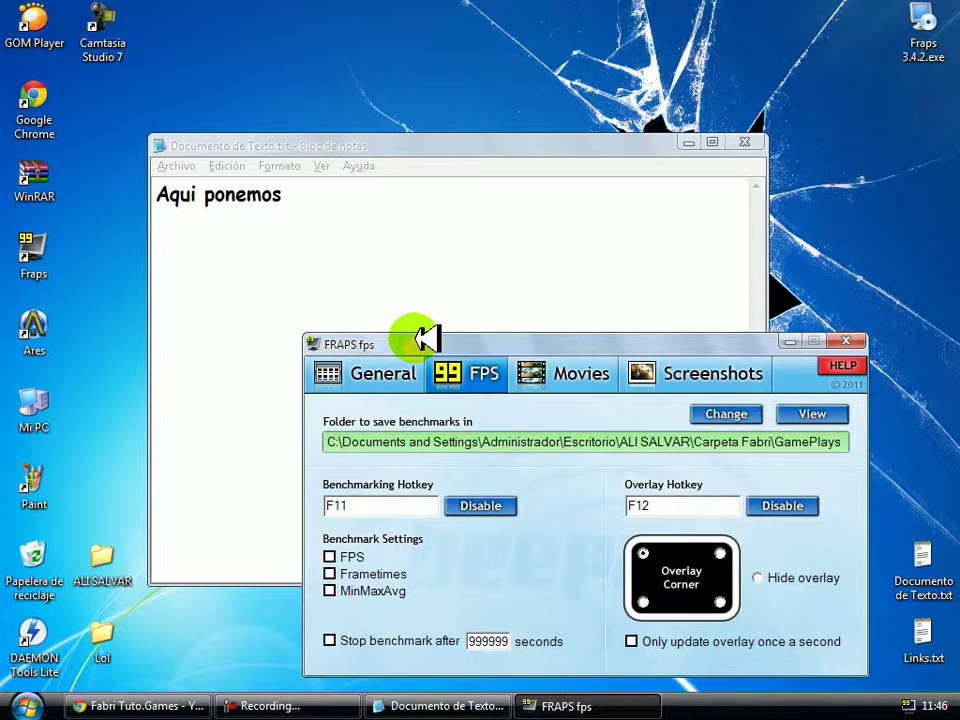
click(482, 259)
text(la tecle)
text( que queremos )
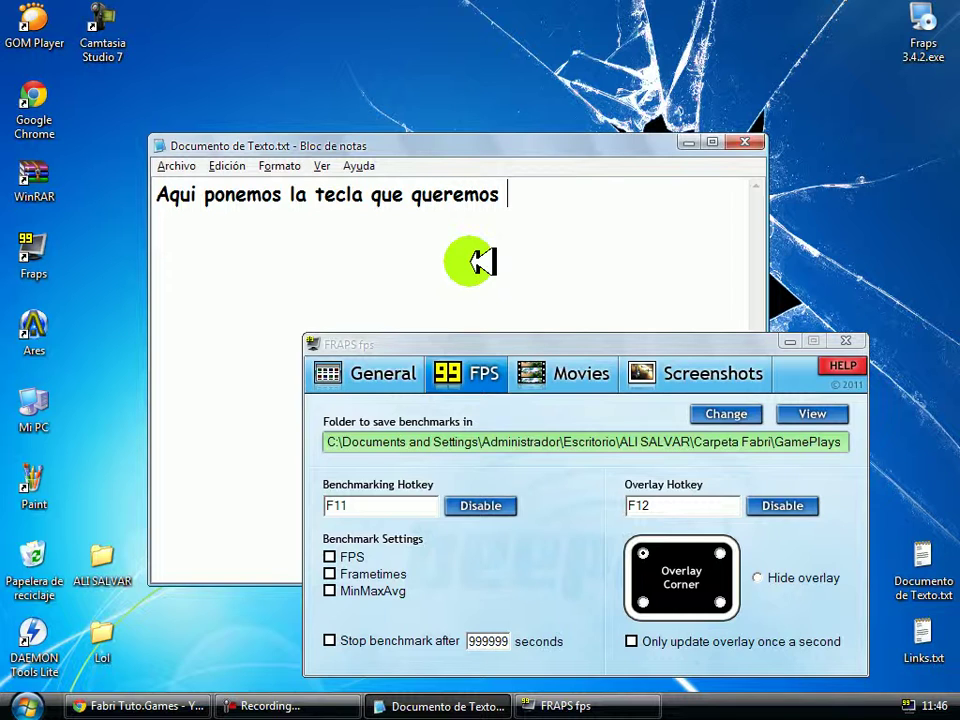
text(Empesar)
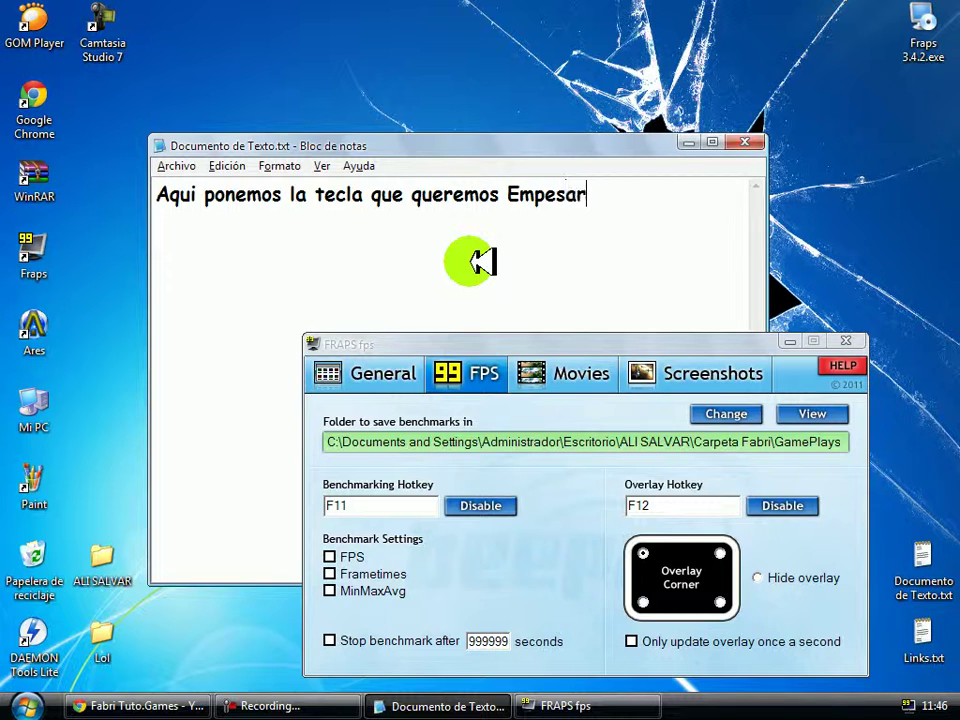
text( a Grabar)
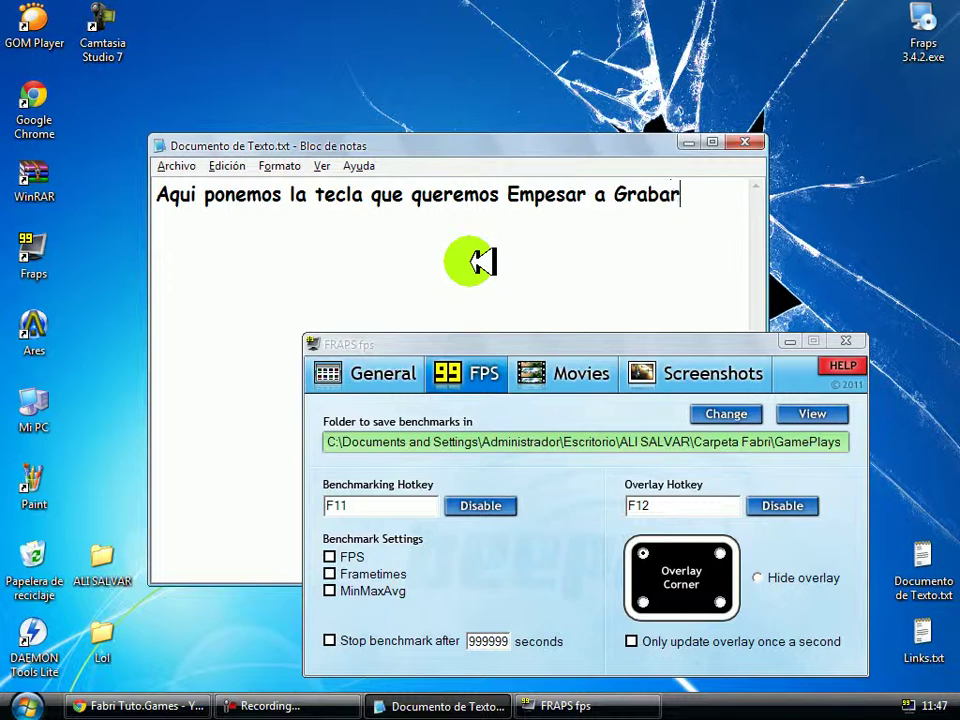
text( Yo puse F11)
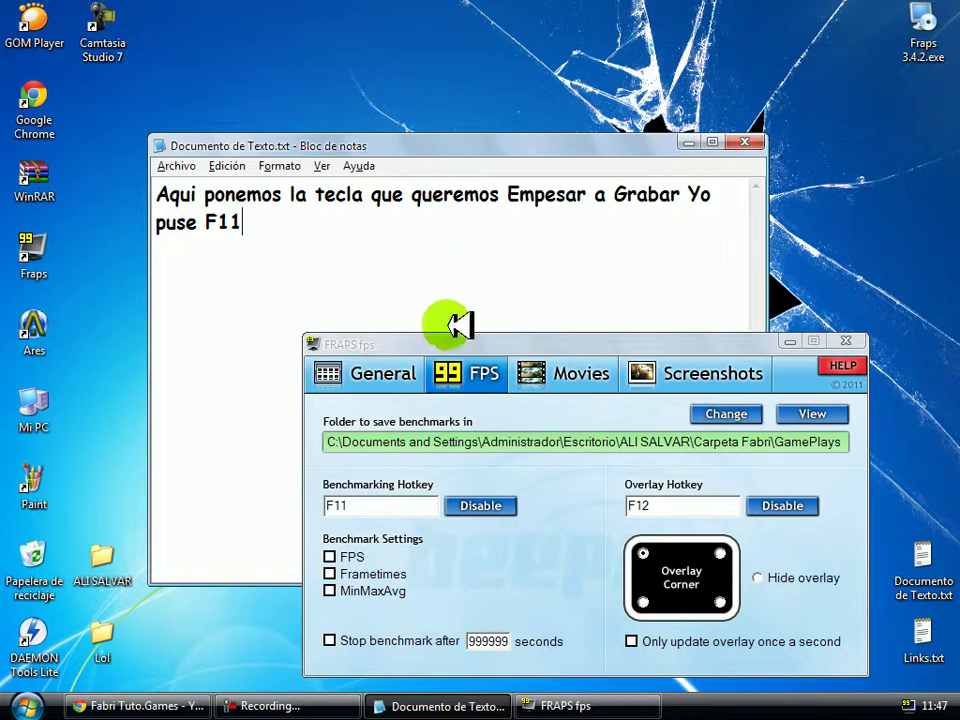
- Try out a different benchmark stop time in the FPS settings and set it back to 999999 seconds
drag(396, 346, 307, 191)
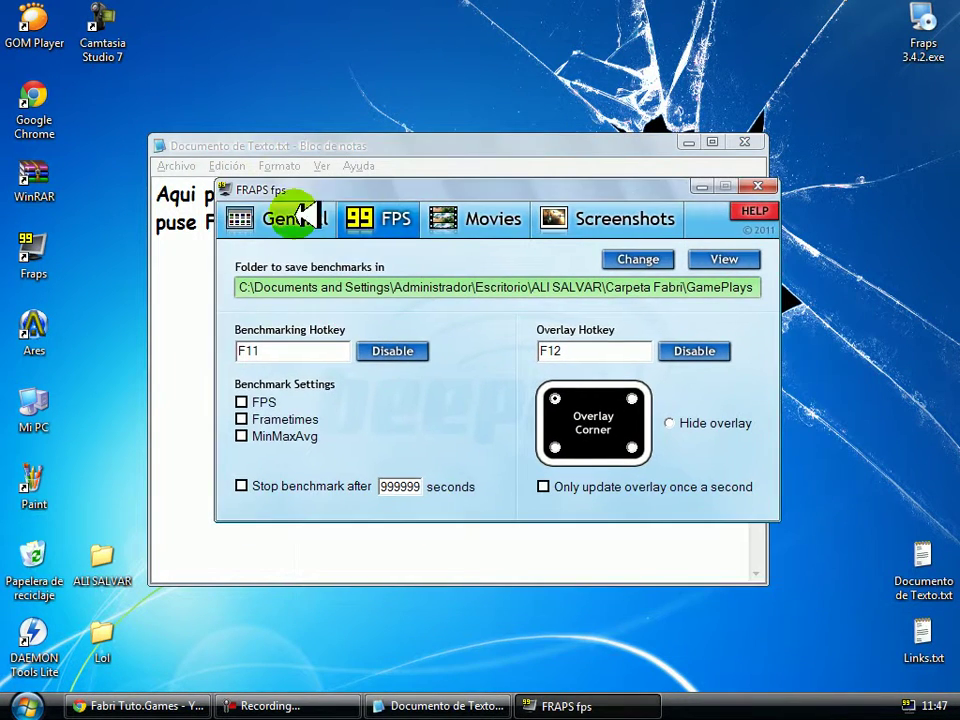
double_click(383, 486)
key(BackSpace)
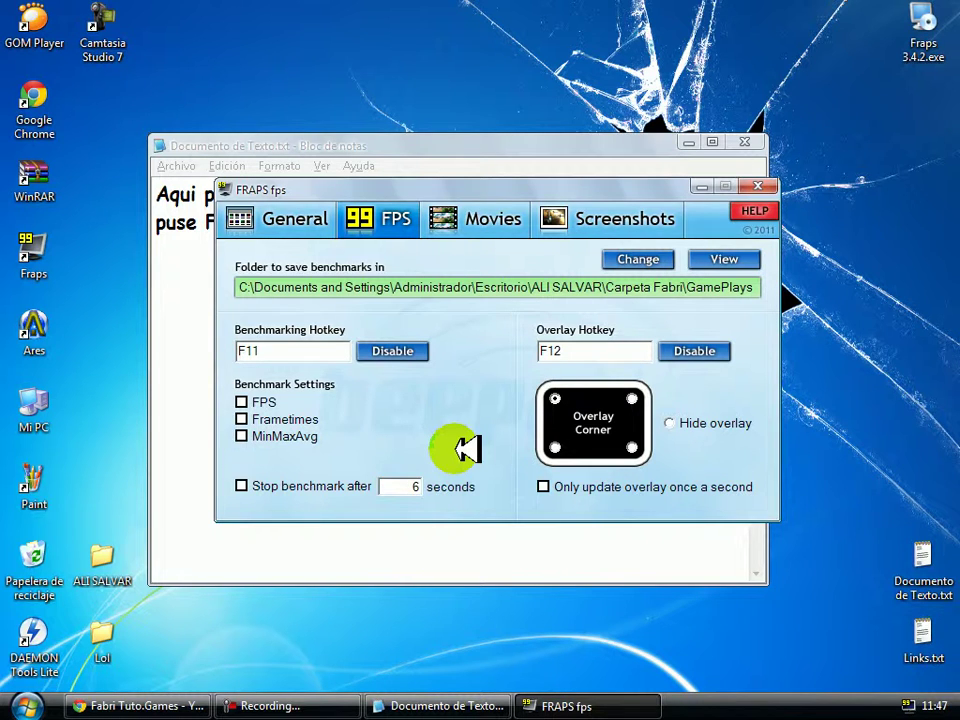
double_click(415, 485)
text(09)
text(999999)
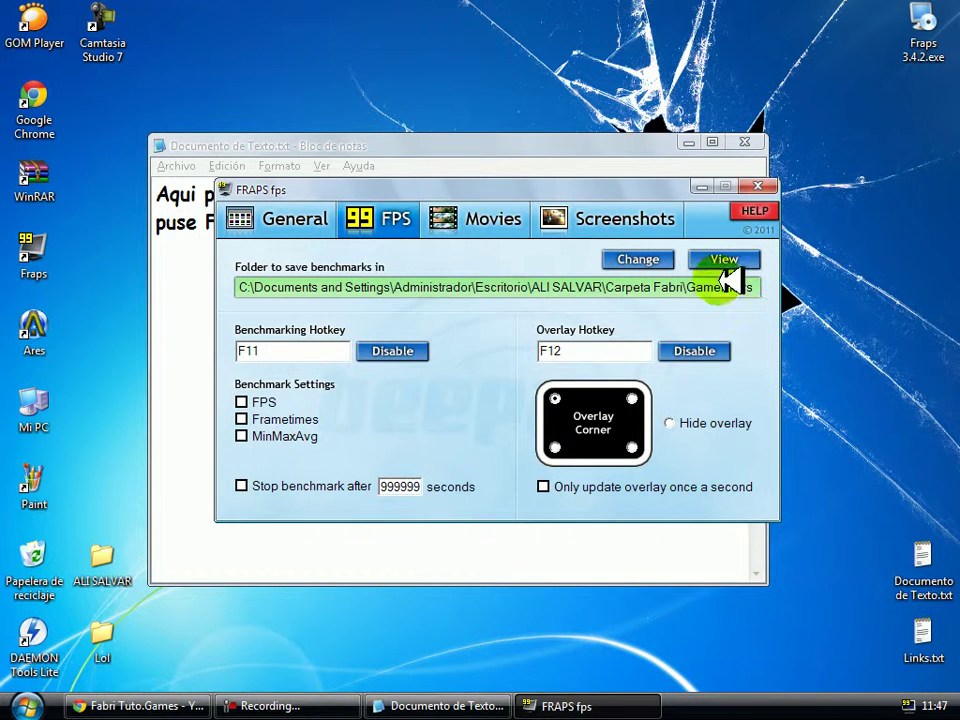
- Move the Fraps window lower and append "en Esta Esquina ponen donde quieren que esten" to the note
click(592, 360)
drag(448, 189, 486, 422)
click(422, 294)
text(en Est)
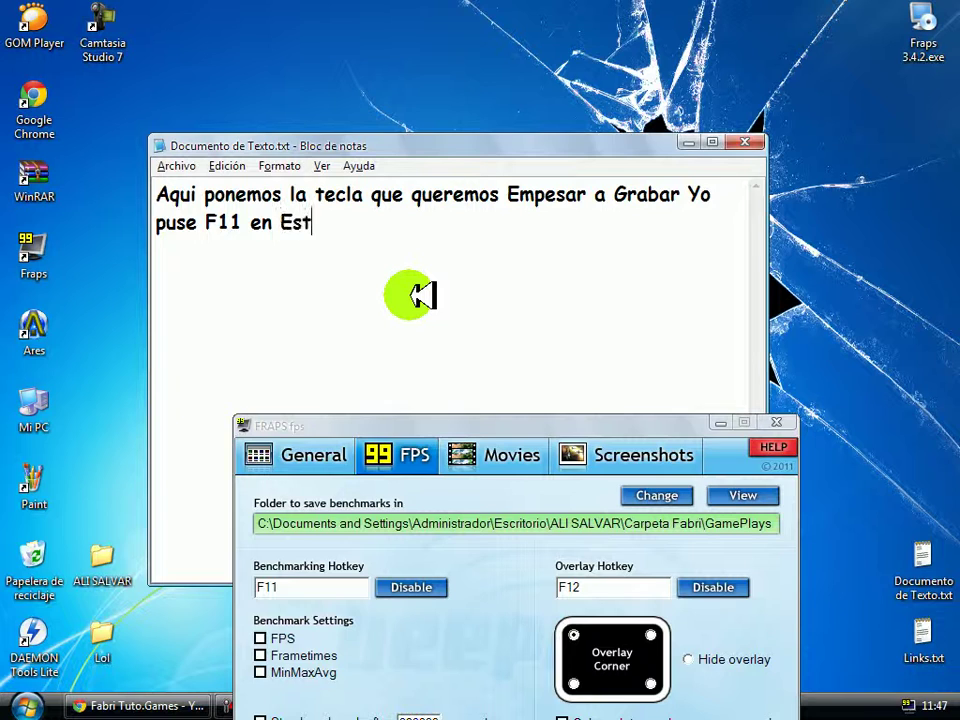
text(a Esqui)
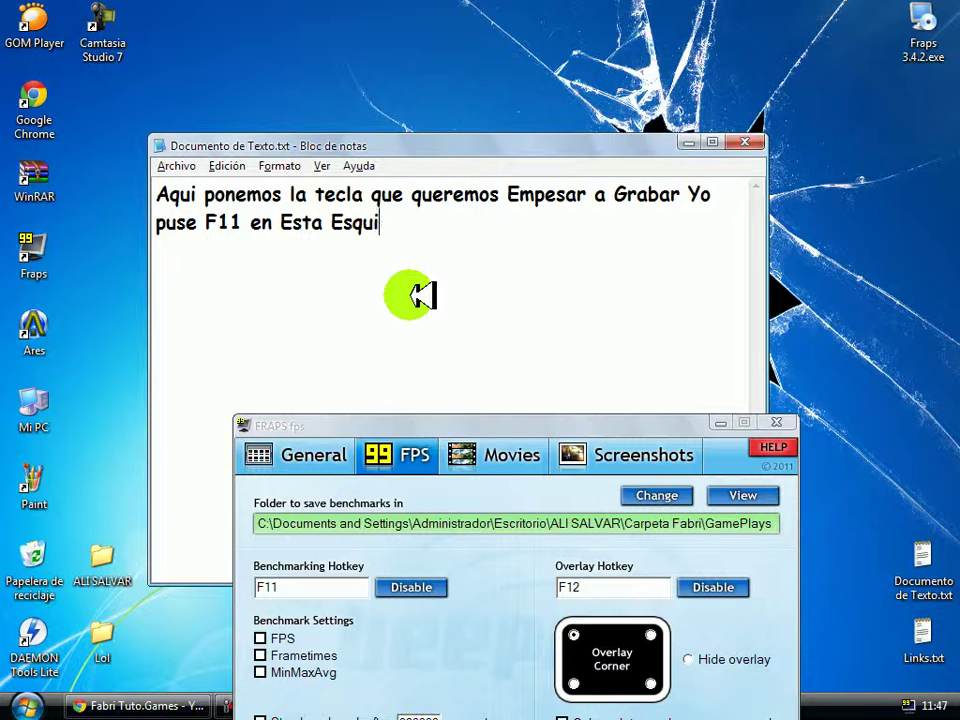
text(na ponen d)
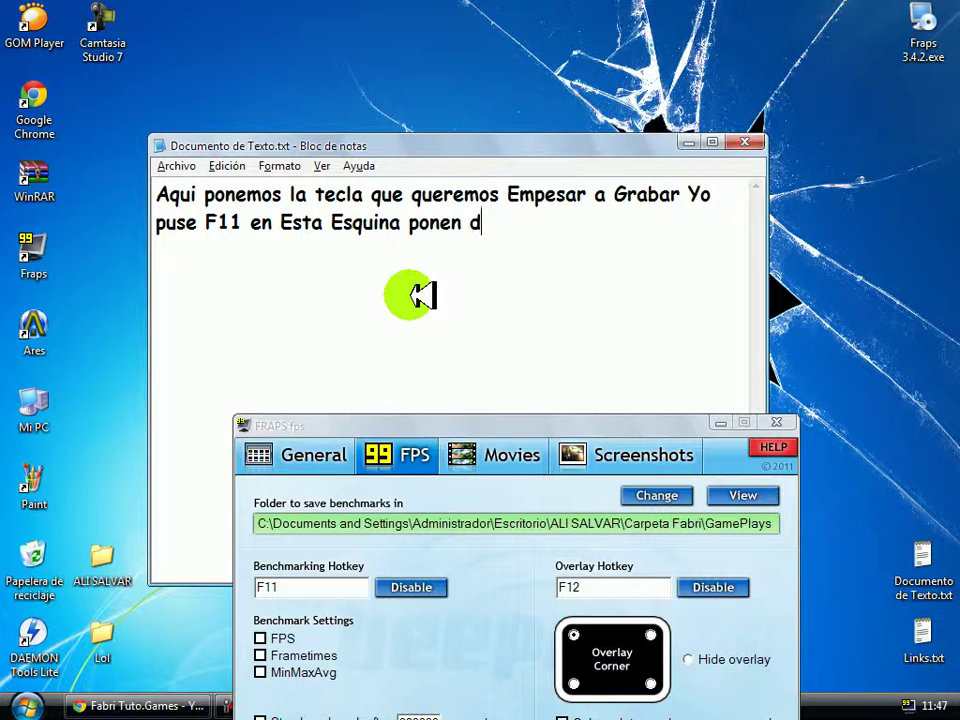
text(onde quieren que esten)
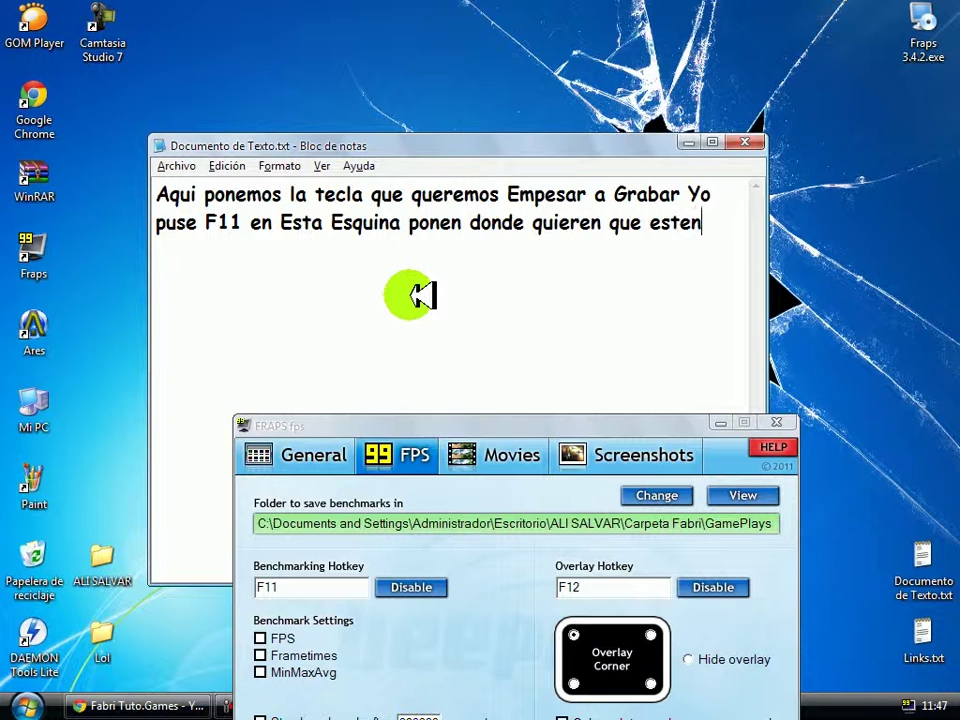
- Append "los numeros o que no Esten xDD" to the note
text( los nue)
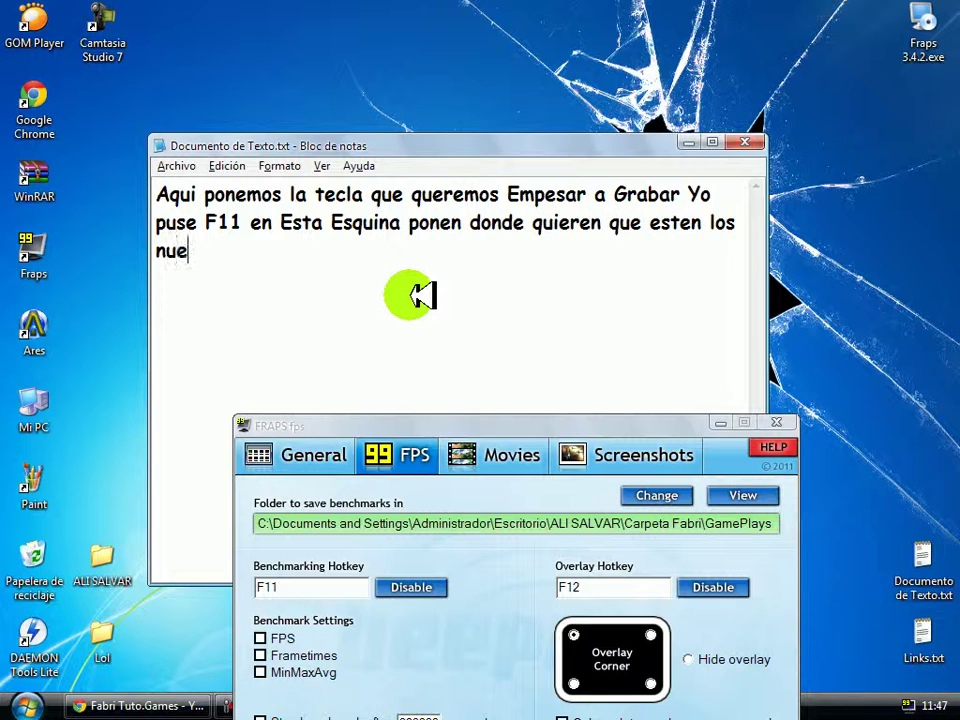
text(meros o que no Esten )
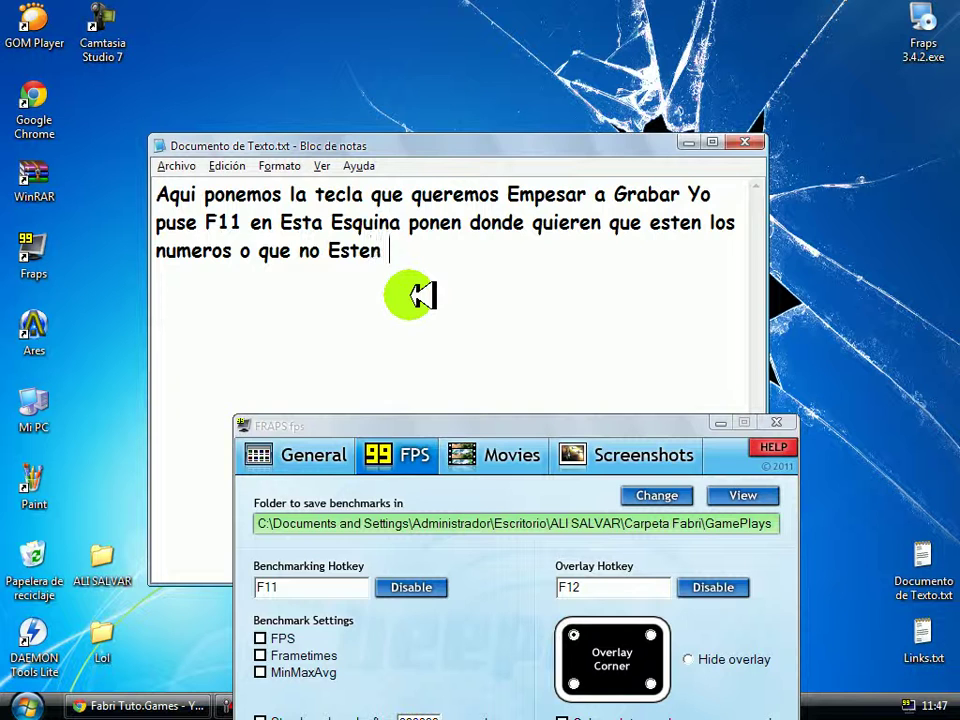
text(xDD)
- Move the Fraps window up, try other overlay corners and Hide overlay, and choose the upper-left overlay corner again
drag(531, 424, 374, 195)
click(497, 454)
click(419, 453)
click(531, 429)
click(418, 404)
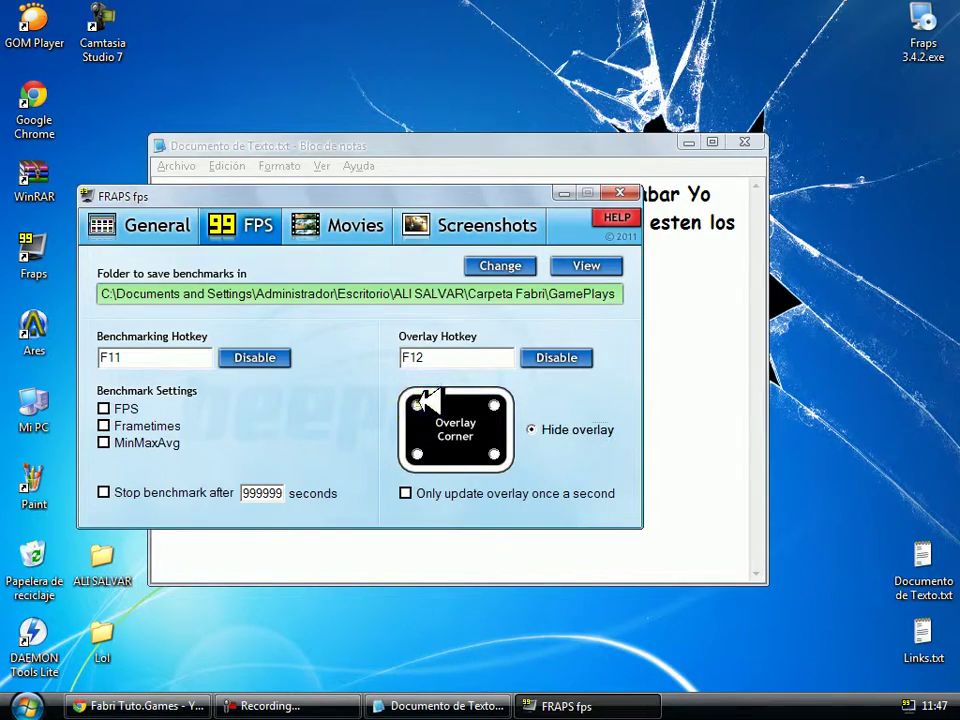
- Show the Movies settings in Fraps, move its window below the note text and append "Aqui ponemos la Calidad" to the note
click(348, 225)
drag(352, 188, 473, 318)
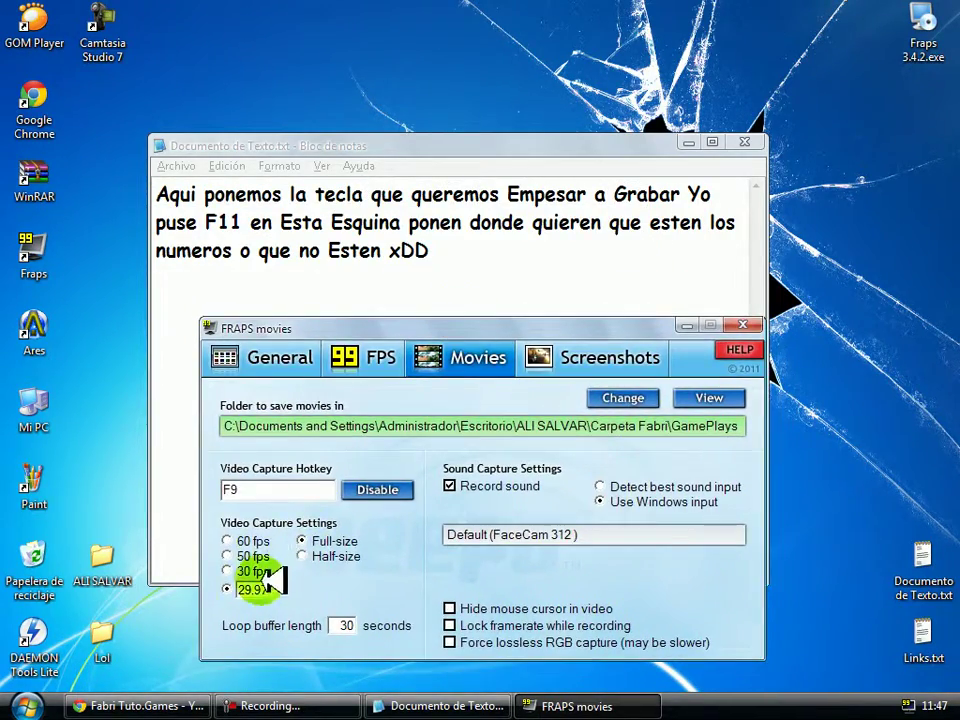
click(467, 259)
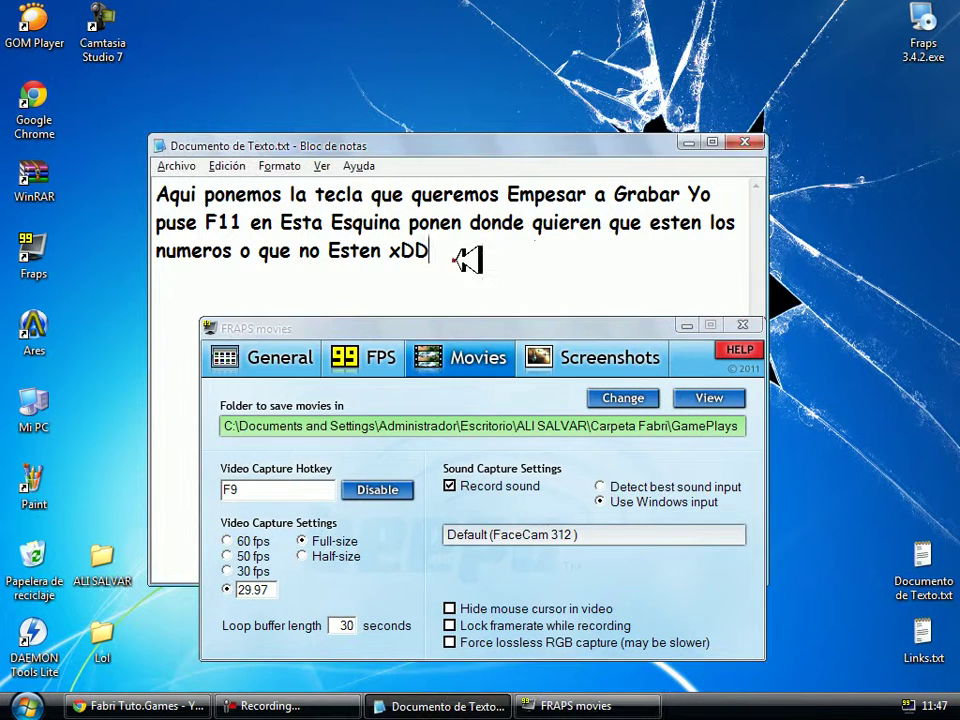
click(460, 256)
text(Aqui ponemos la)
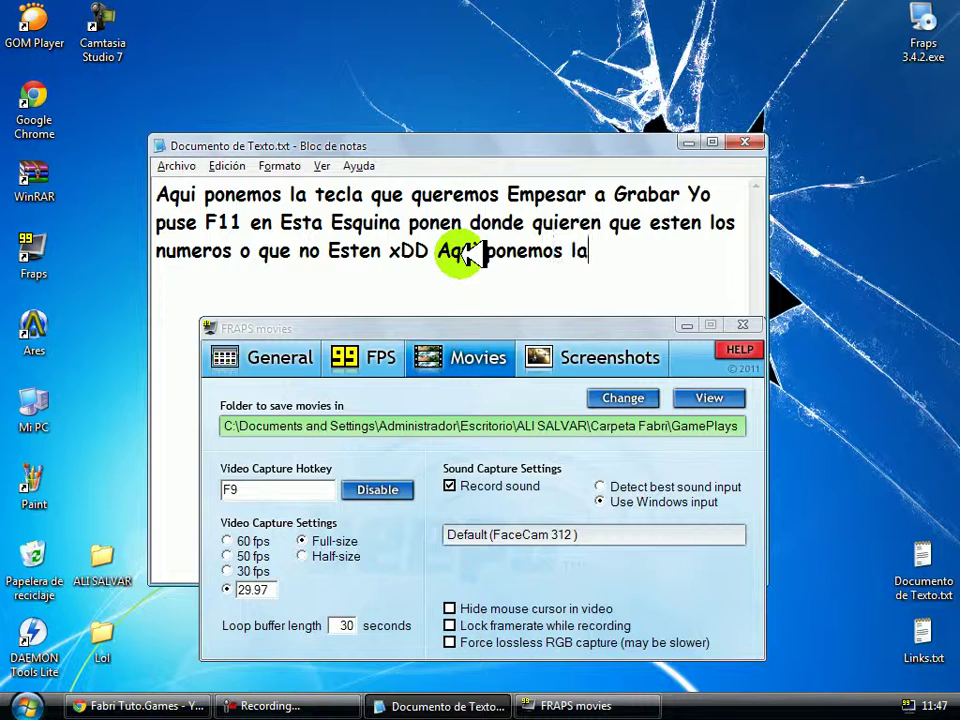
text( Calidad que)
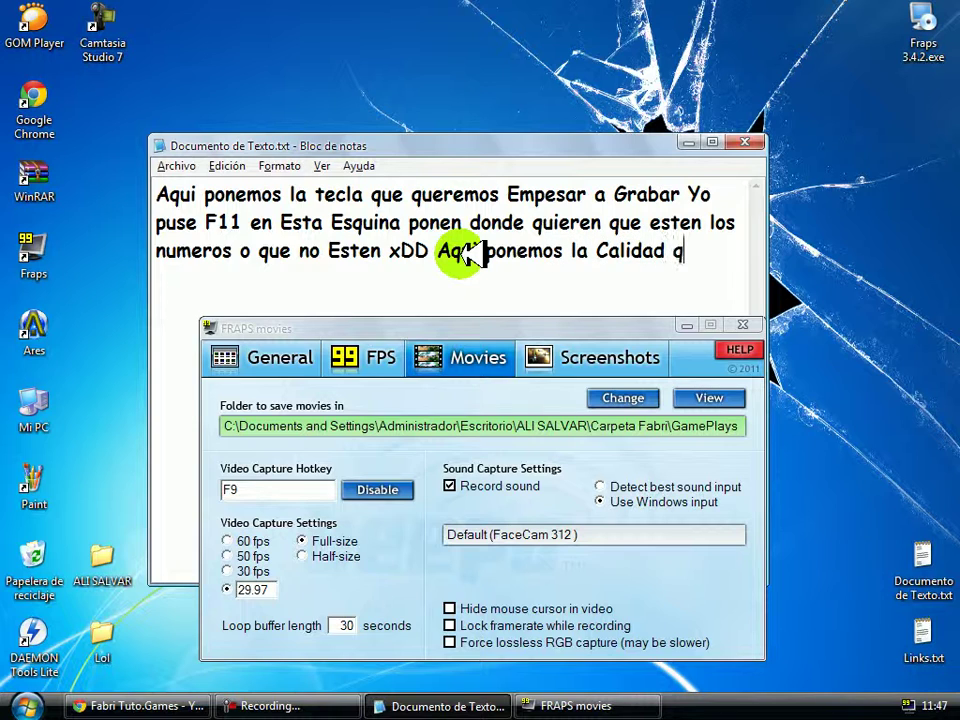
key(BackSpace)
key(BackSpace)
key(BackSpace)
- Append "de los Videos yo lo pongo bajo para que no se me tilde la PC" to the note
text(de los Vide)
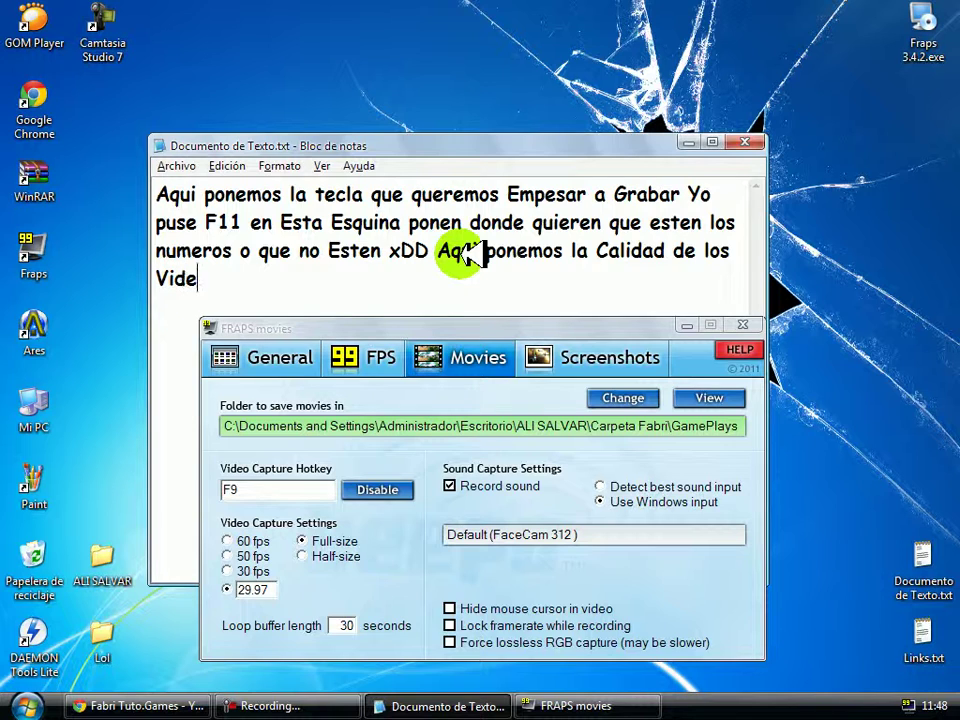
text(os yo lo pongo )
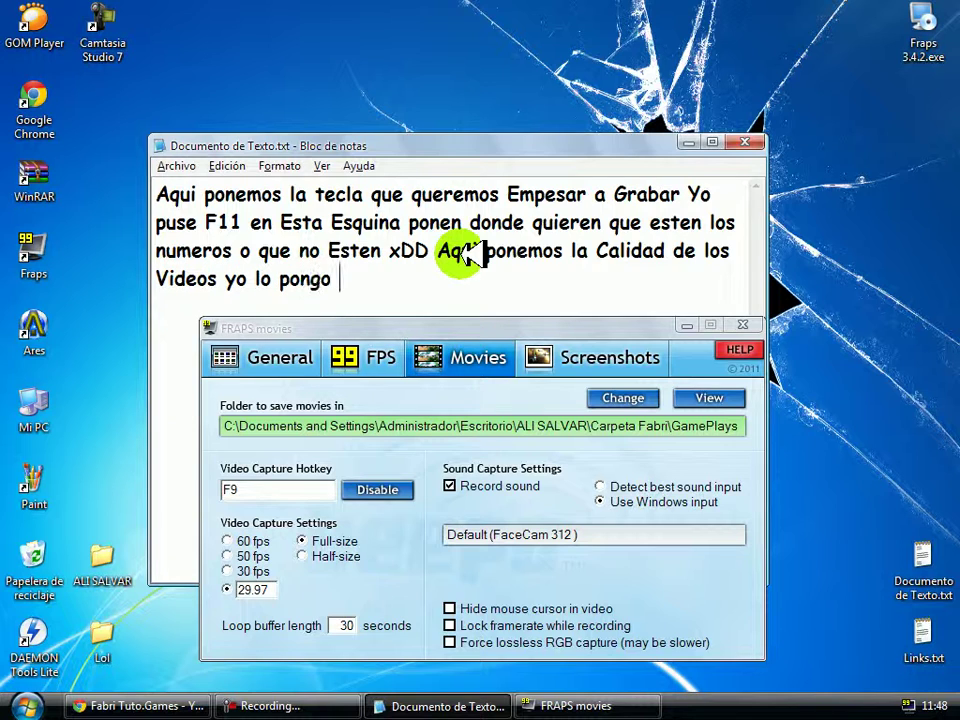
text(bajo para que no )
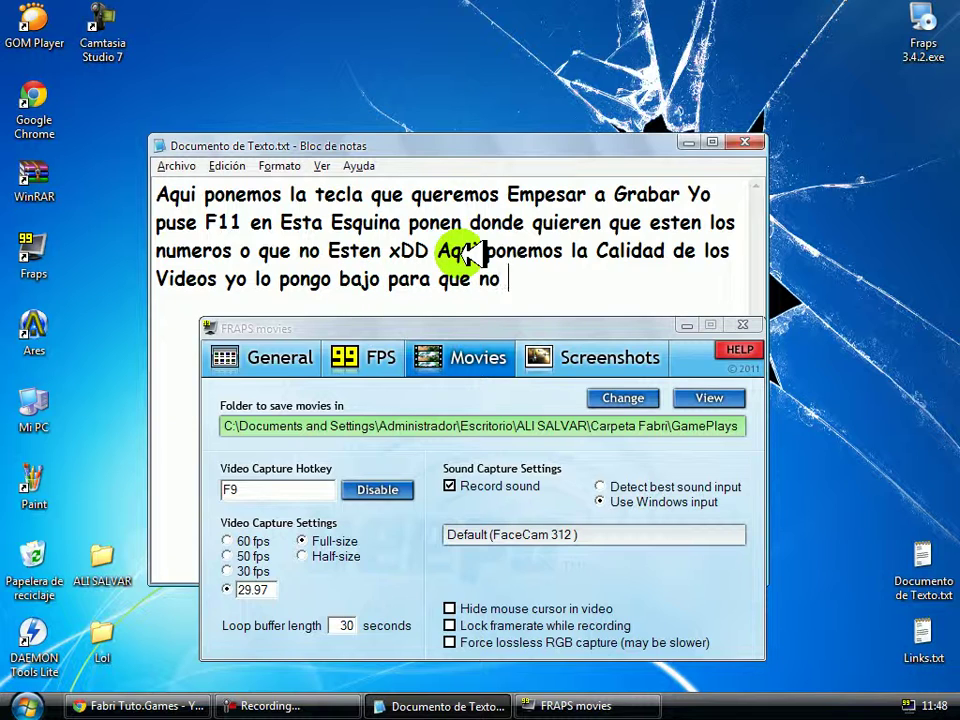
text(se me tilde la PC)
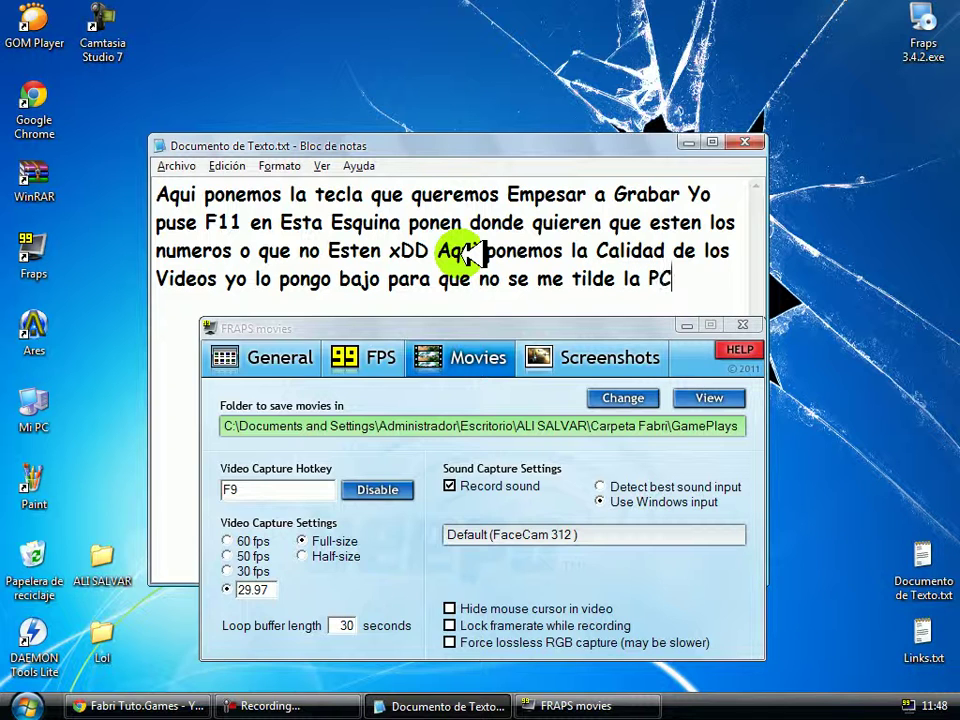
- Move the Fraps window up, try the different video capture frame rates and set the rate to 50 fps
drag(272, 328, 274, 257)
click(204, 500)
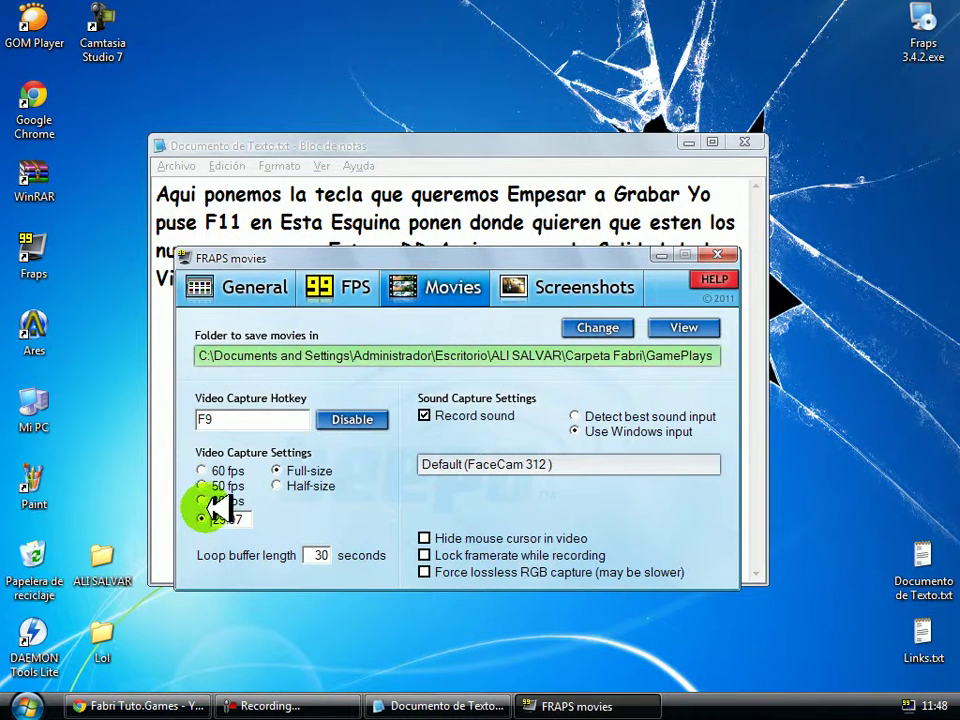
click(210, 485)
click(210, 500)
click(210, 485)
click(210, 470)
click(207, 485)
click(318, 556)
- Move the Fraps window below the text and append "Aqui si tienen microfono ponen Esto" to the note
drag(556, 259, 589, 511)
click(717, 318)
text(Aqui s)
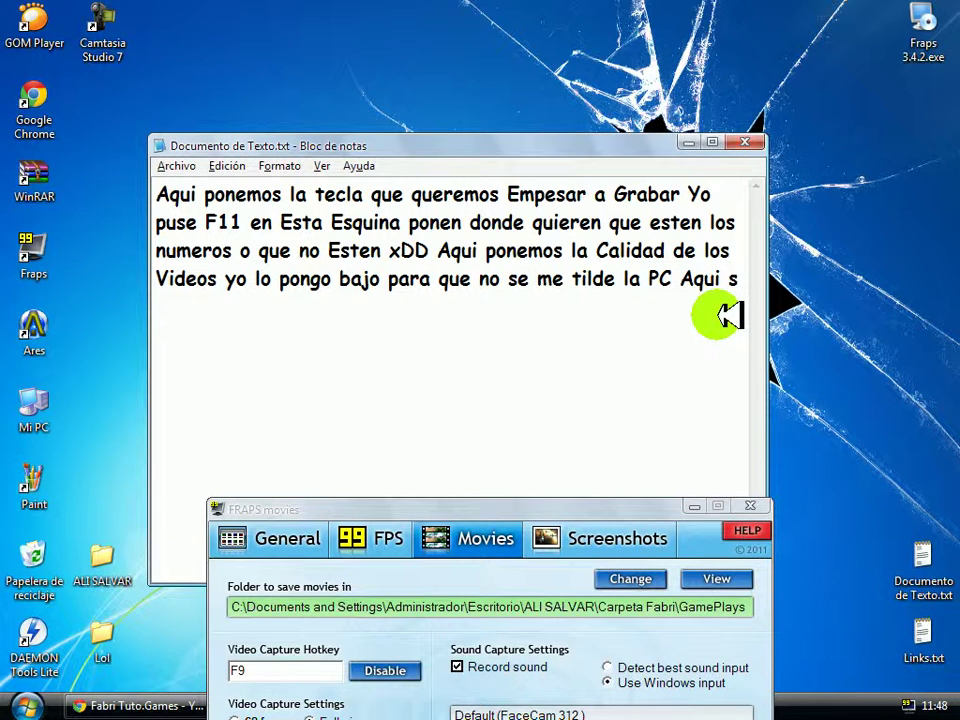
text(i tienen mic)
text(rofono )
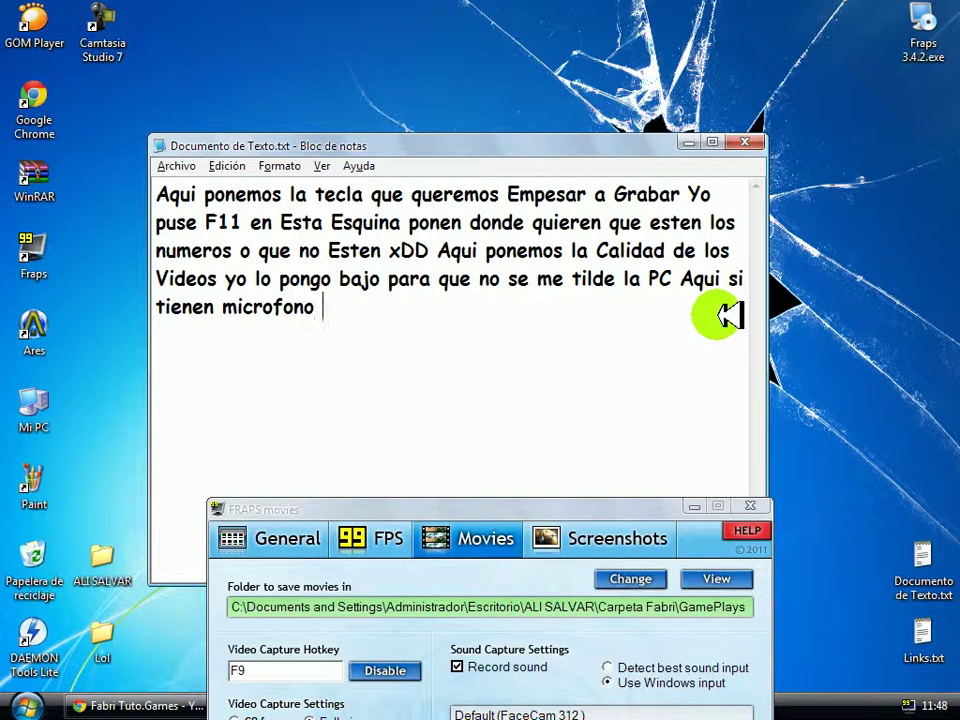
text(ponen Este)
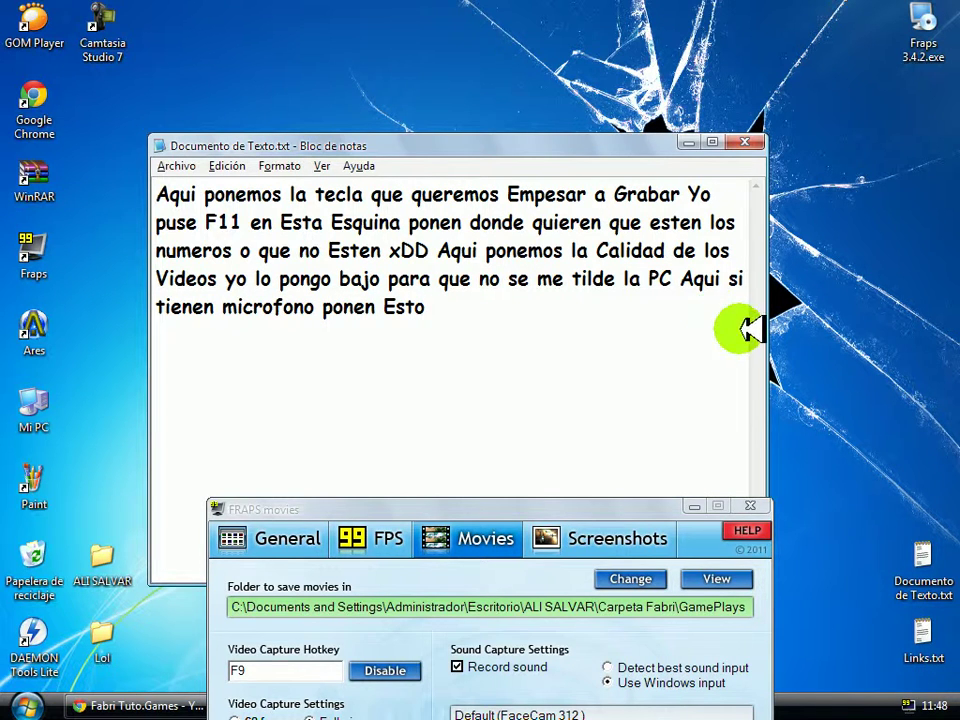
- Set the sound capture in the Movies settings to Detect best sound input and place the Fraps window below the text again
drag(643, 508, 534, 225)
click(500, 384)
drag(476, 234, 538, 401)
- Append "Si no tienen el Otro" to the note
click(515, 351)
text(S)
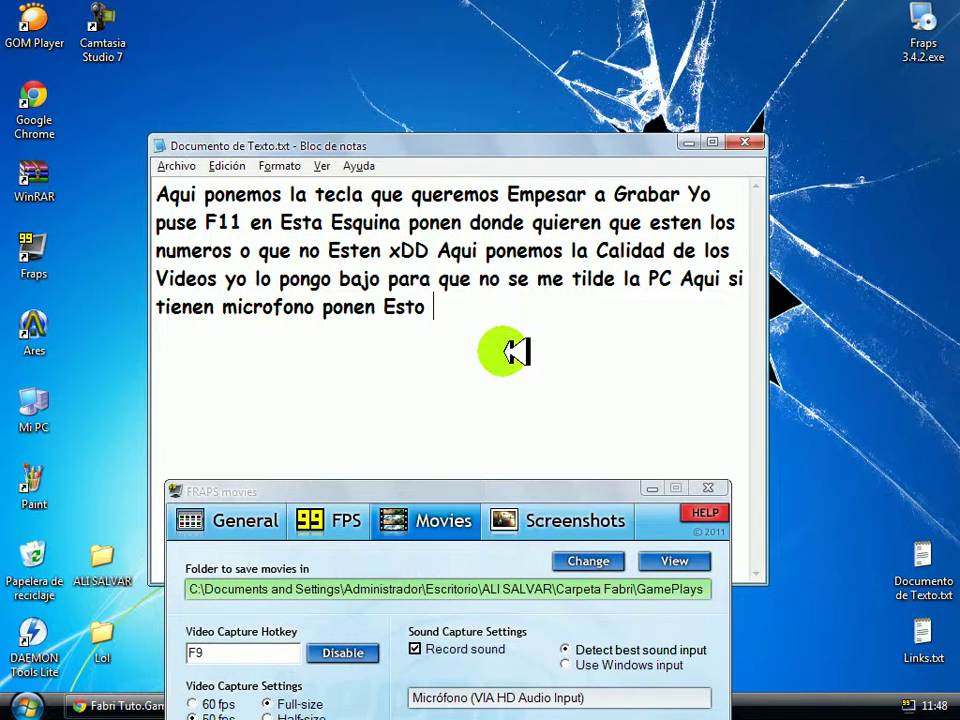
text(i no ti)
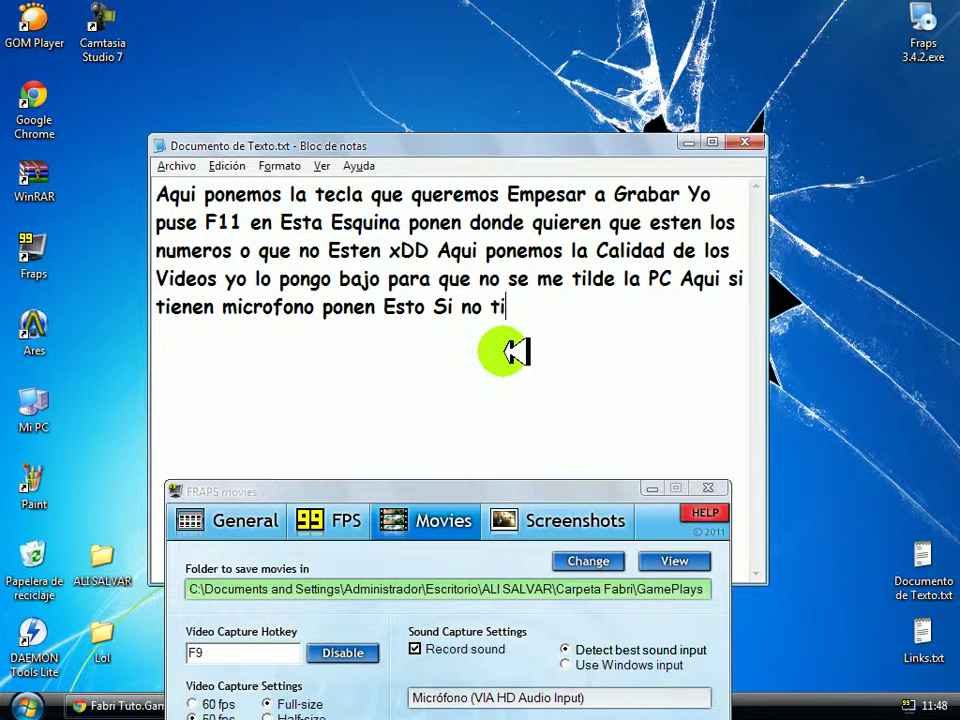
text(enen el Oro)
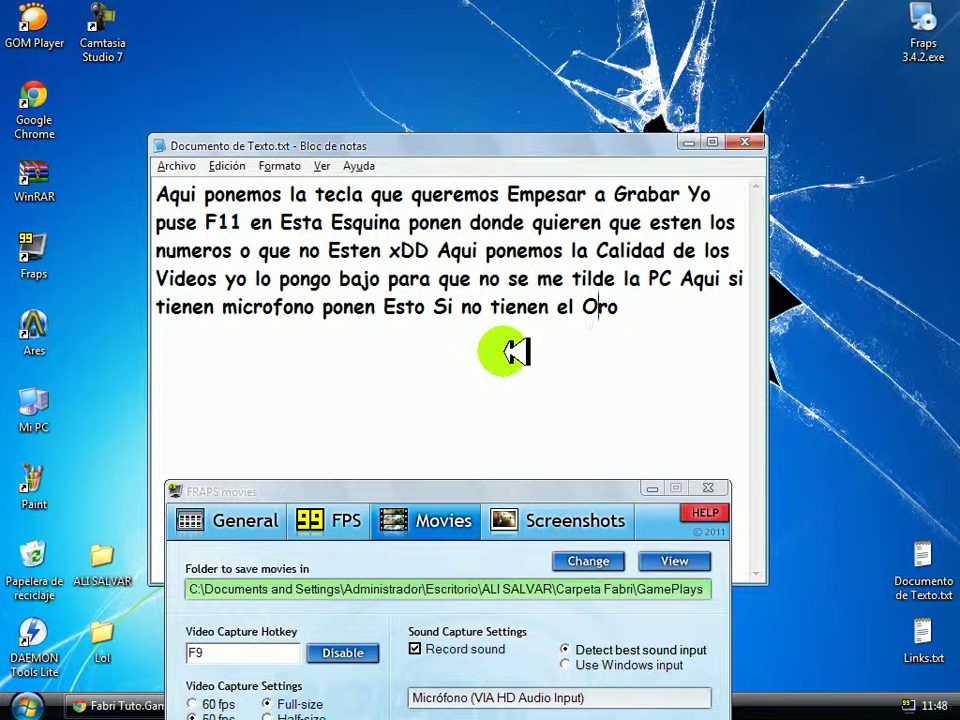
text(t)
- Point out the sound input options in Fraps and show the Screenshots settings with the window below the note text
click(545, 488)
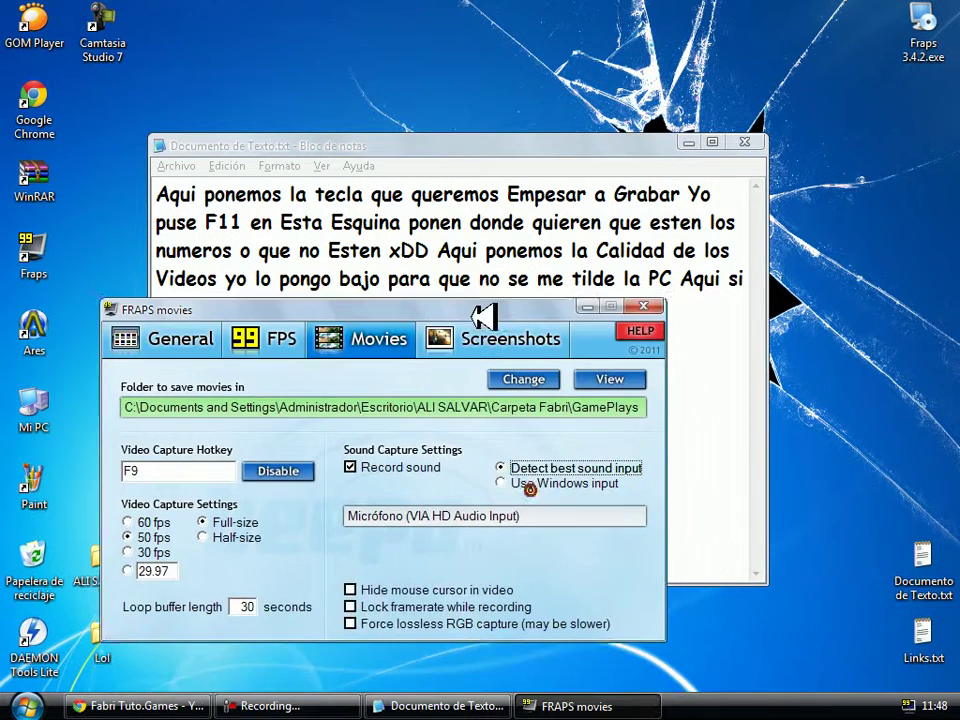
click(495, 469)
drag(455, 297, 526, 507)
click(480, 302)
- Append ". Esta ultima parte Es donde queremos sacar una foto" to the note
click(697, 343)
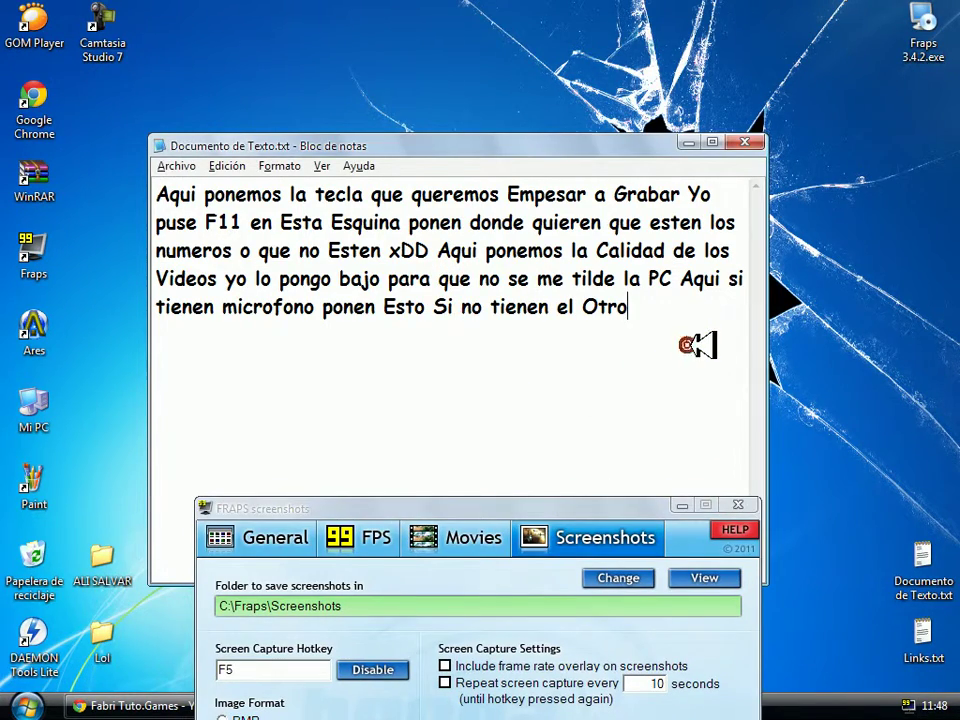
text(Esta )
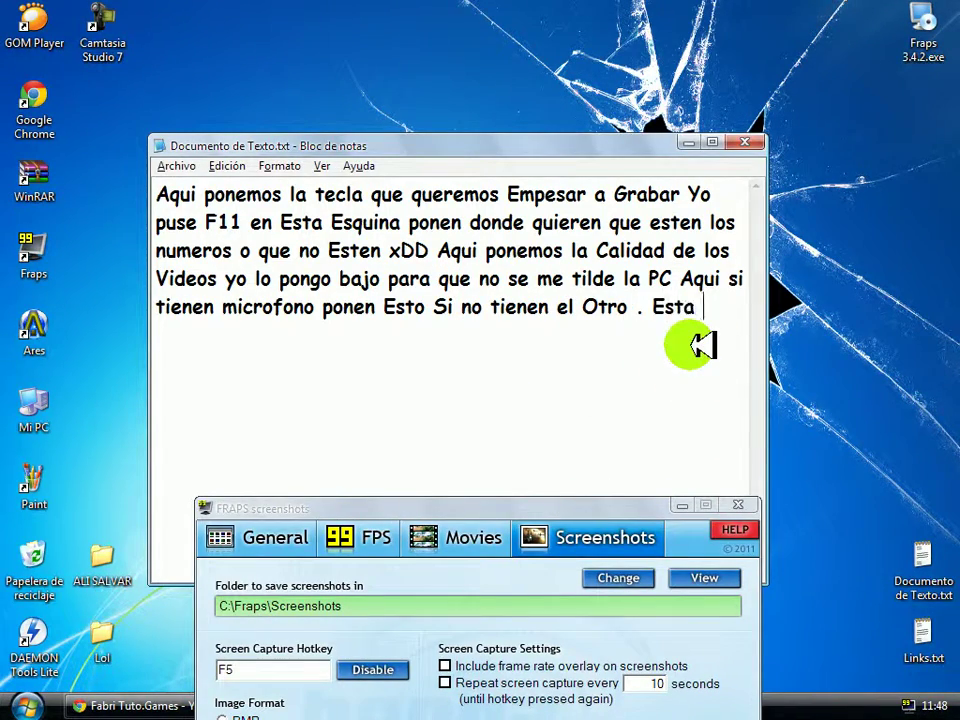
text(ultima parte Es)
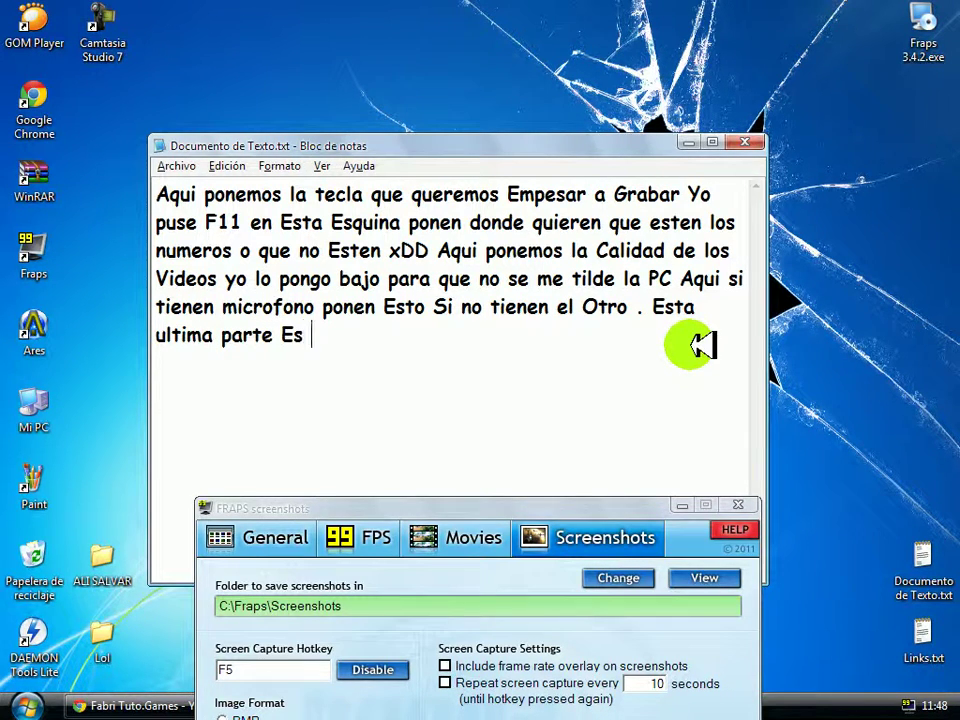
text( S)
key(BackSpace)
key(BackSpace)
key(BackSpace)
key(BackSpace)
key(BackSpace)
text(Es donde queremos sa)
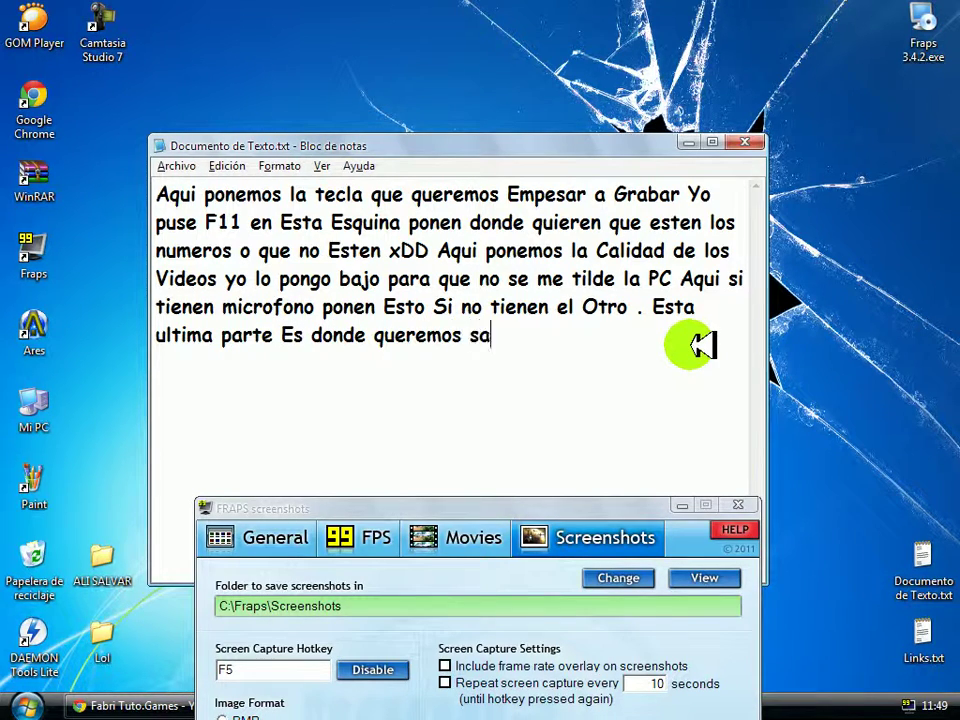
text(car una foto)
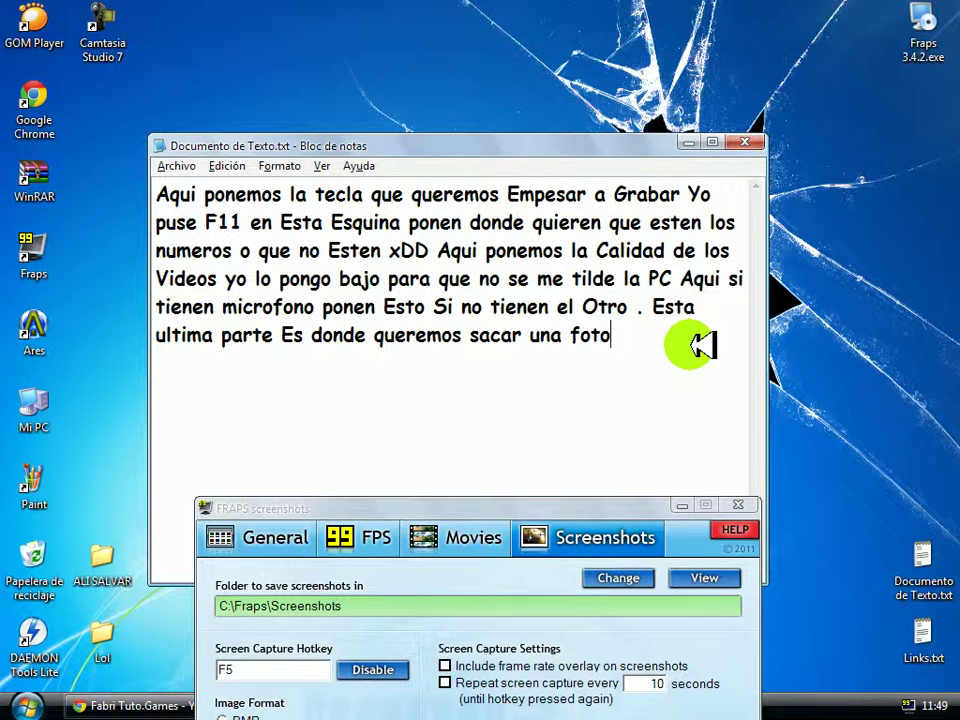
- Append "yo lo puse Con F5 y" to the note
text( yo lo p)
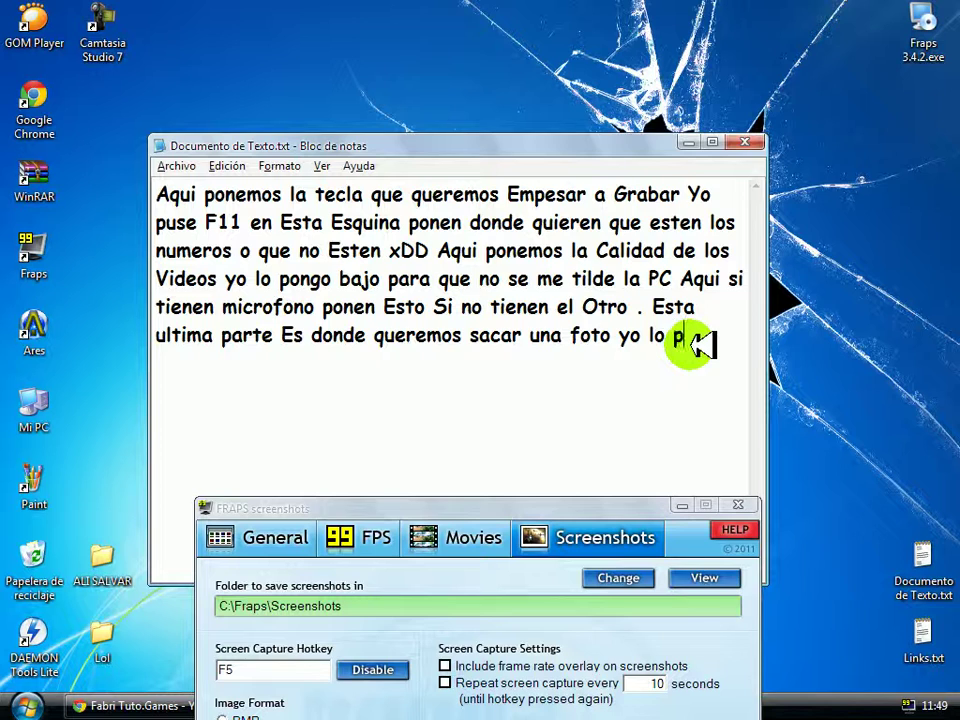
text(use Con)
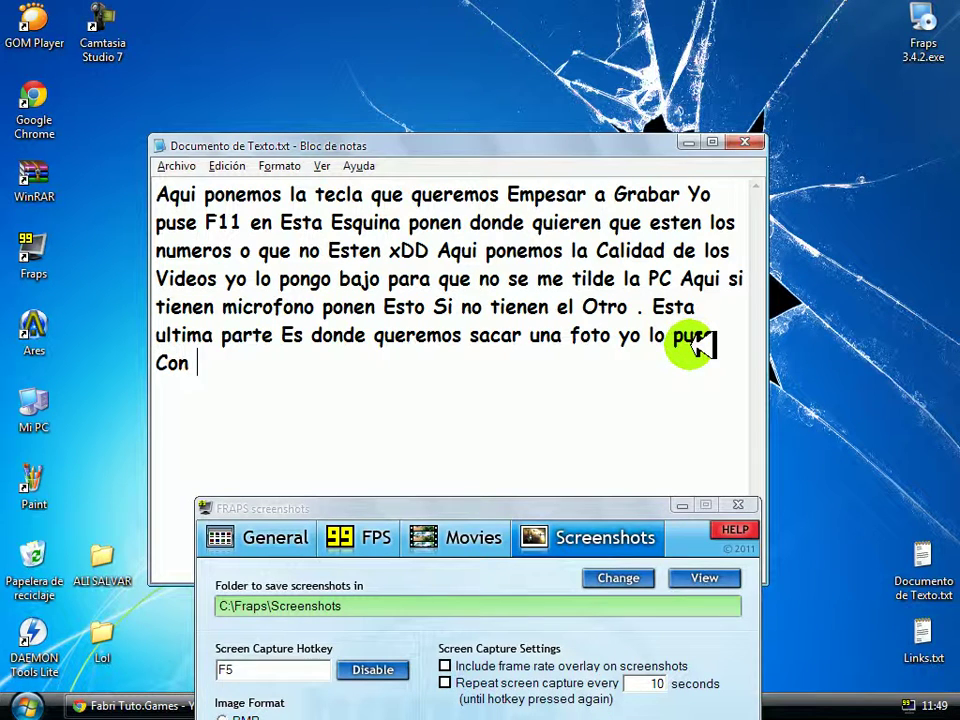
text( F5 y)
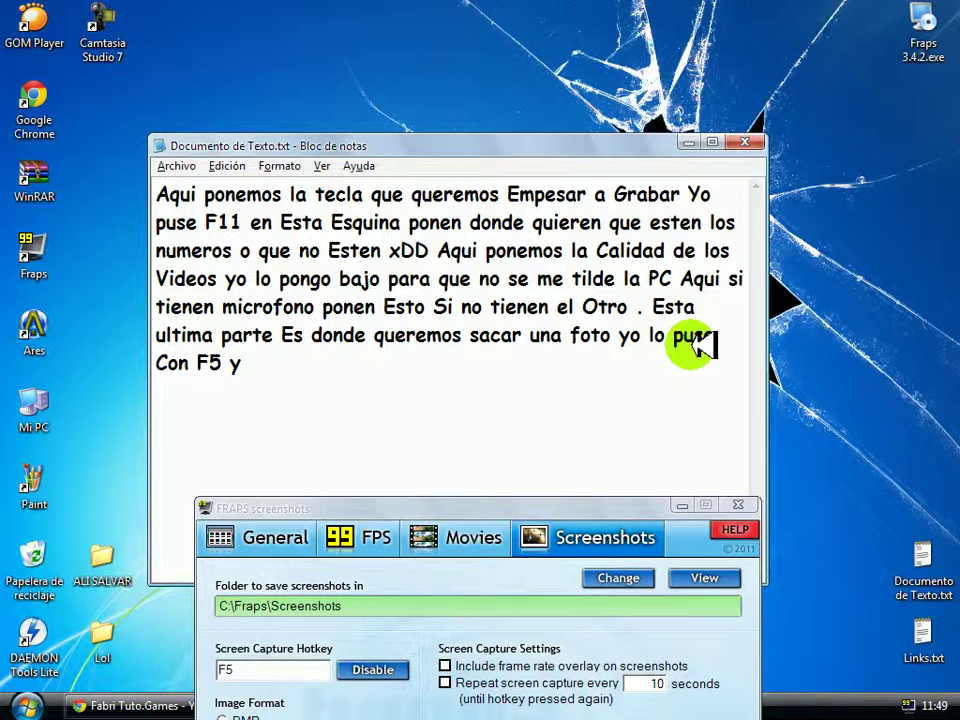
- Move the Fraps window aside, append 'abajo lo Ponemos en "JPG"' to the note and place the window below the text
drag(606, 499, 792, 214)
click(376, 392)
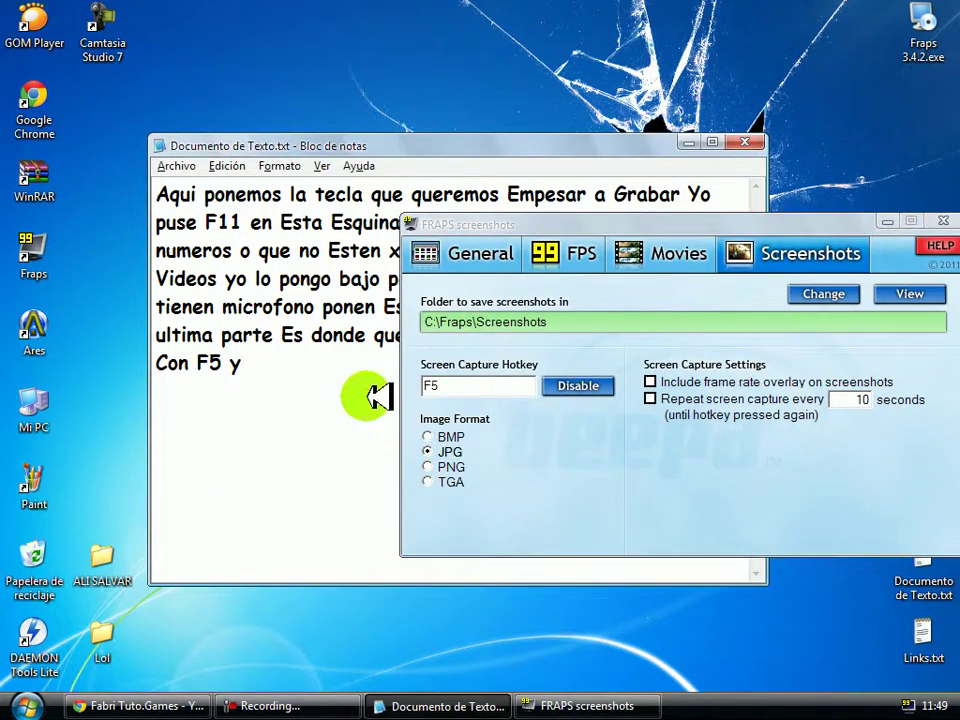
text(abajo lo Ponemo)
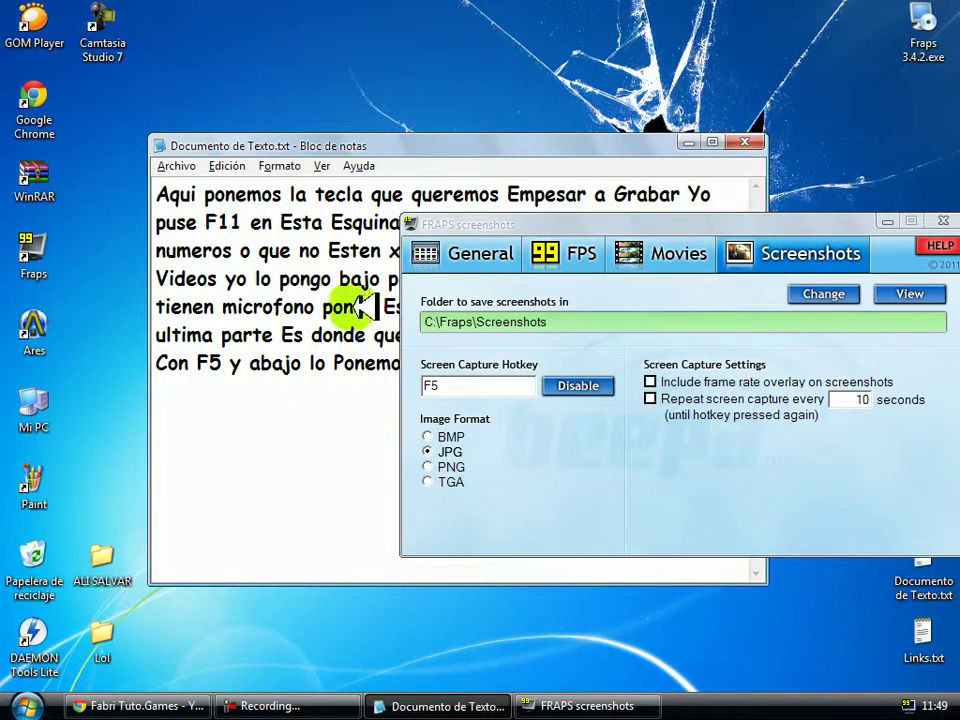
drag(470, 225, 300, 465)
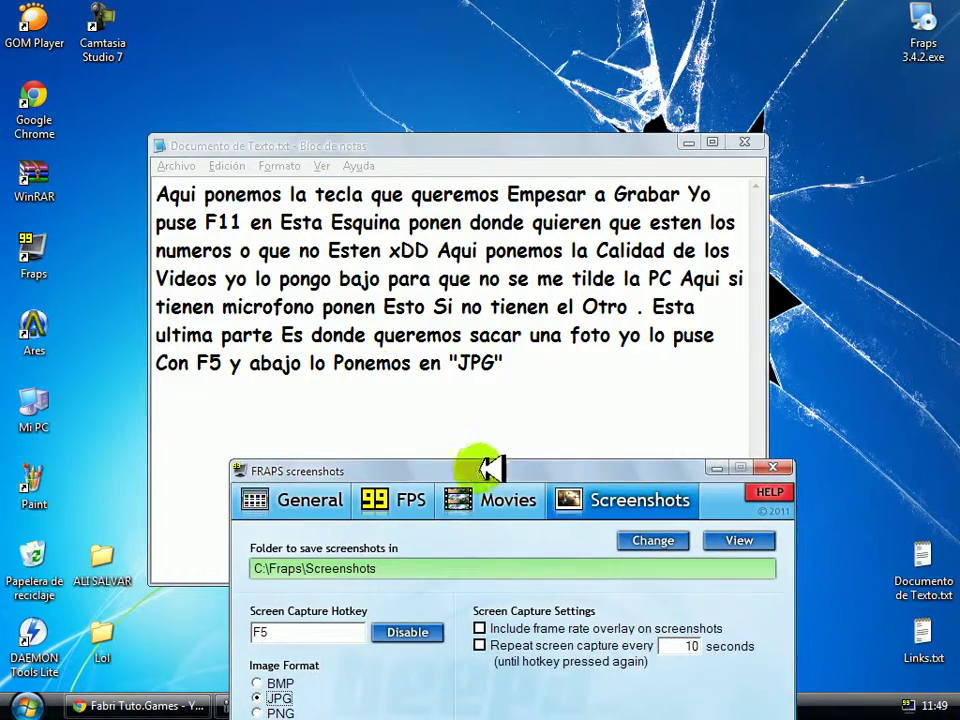
- Append "Es el tipo de imagen que quieran y listo." to the note
click(514, 381)
text(Es el tipo de imag)
text(ue )
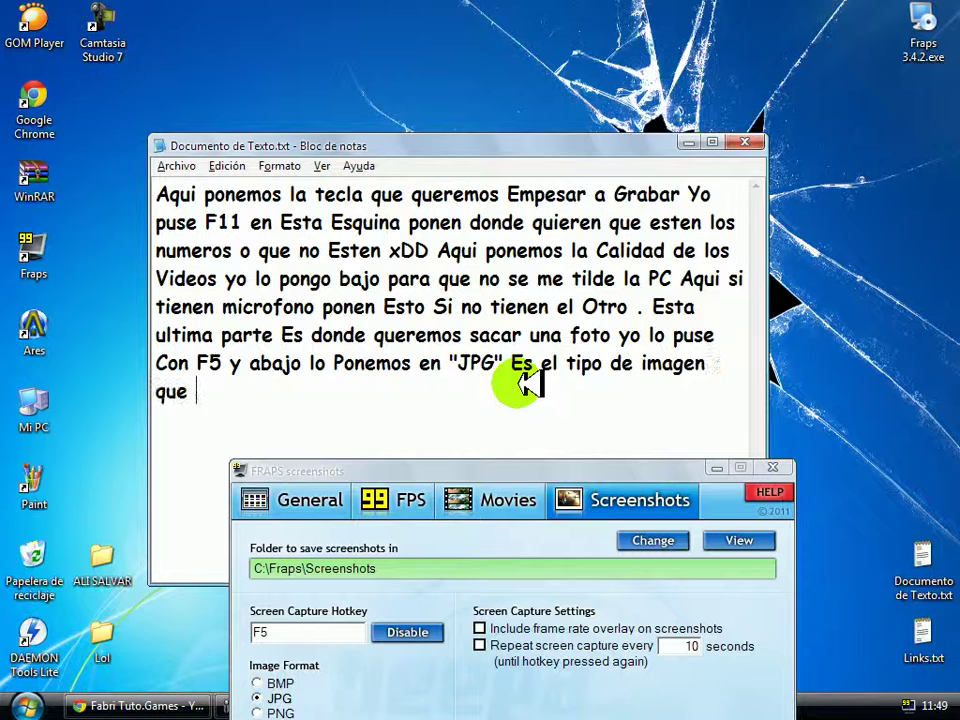
text(quiere)
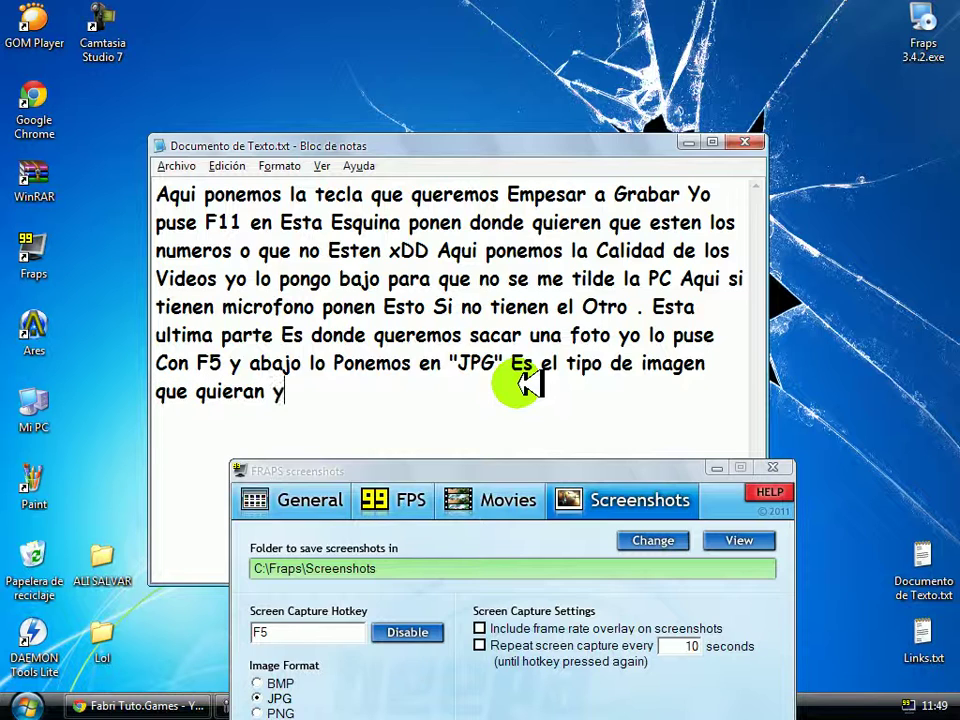
text(n y listo.)
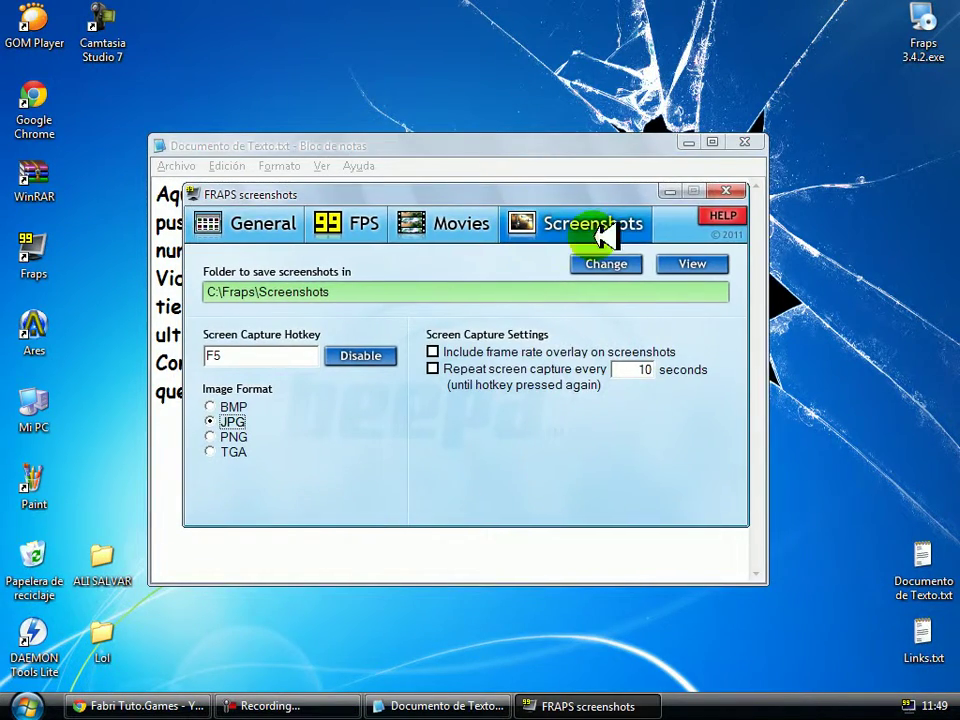
- Close the Fraps window and replace the note's text with "Eso fue todo Espero que les haya gusta y servido El Video,"
click(726, 190)
click(437, 403)
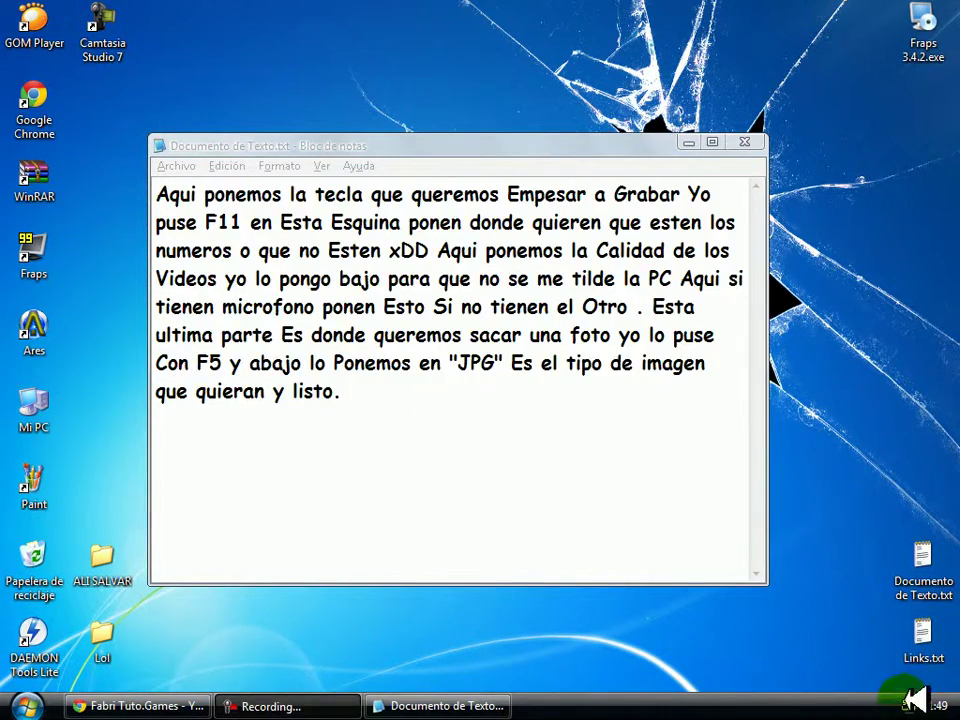
click(568, 418)
key(ctrl+a)
text(Eso fue t)
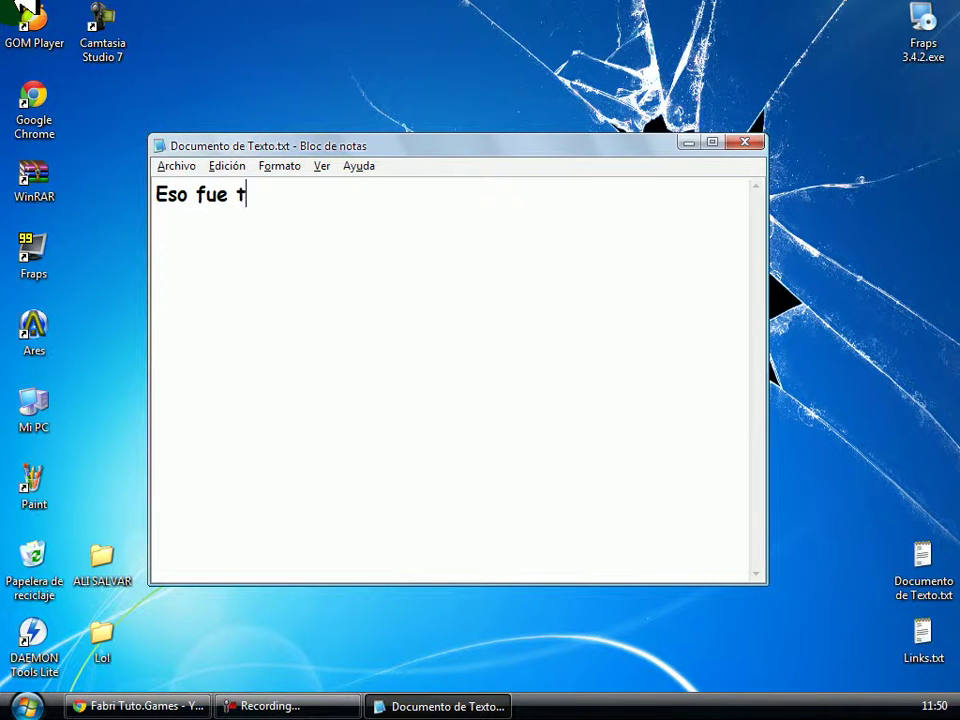
text(odo Esp)
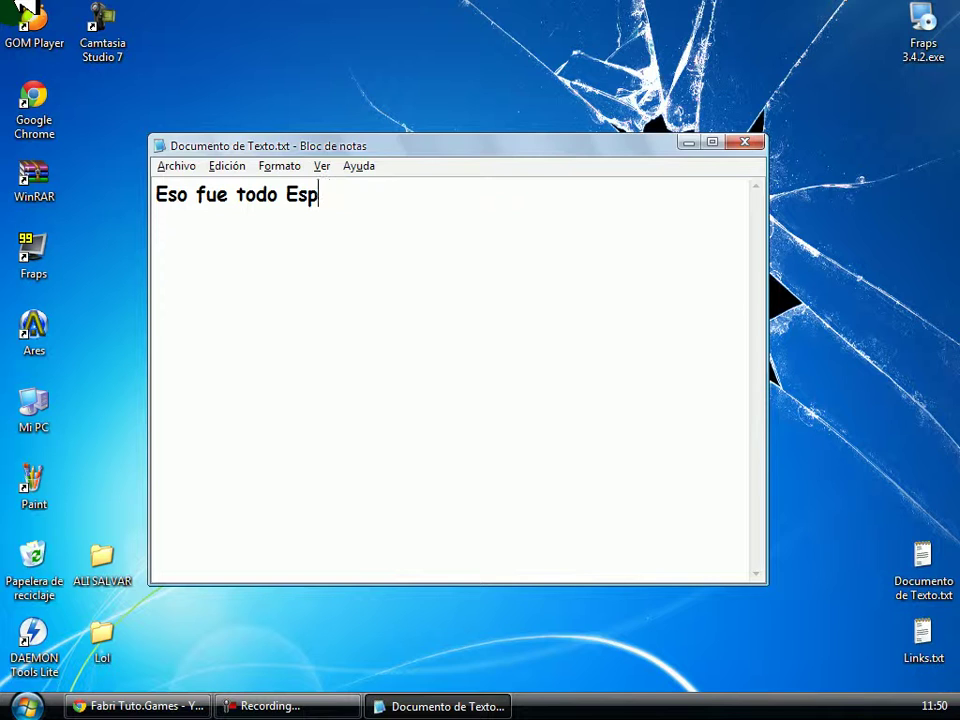
text(ero que l)
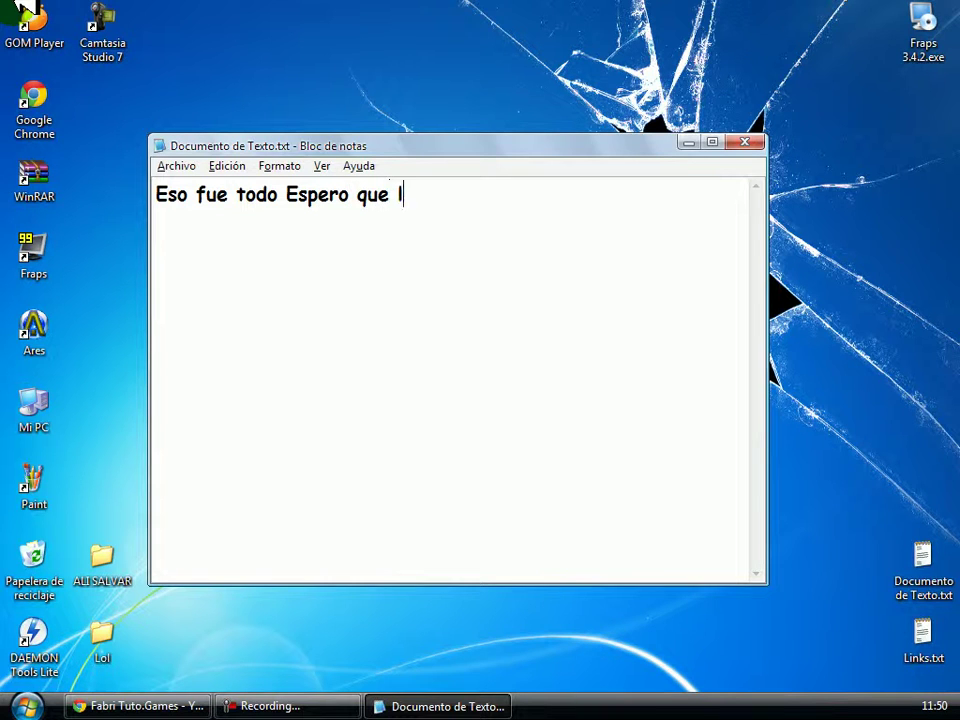
text(es haya gusta y serv)
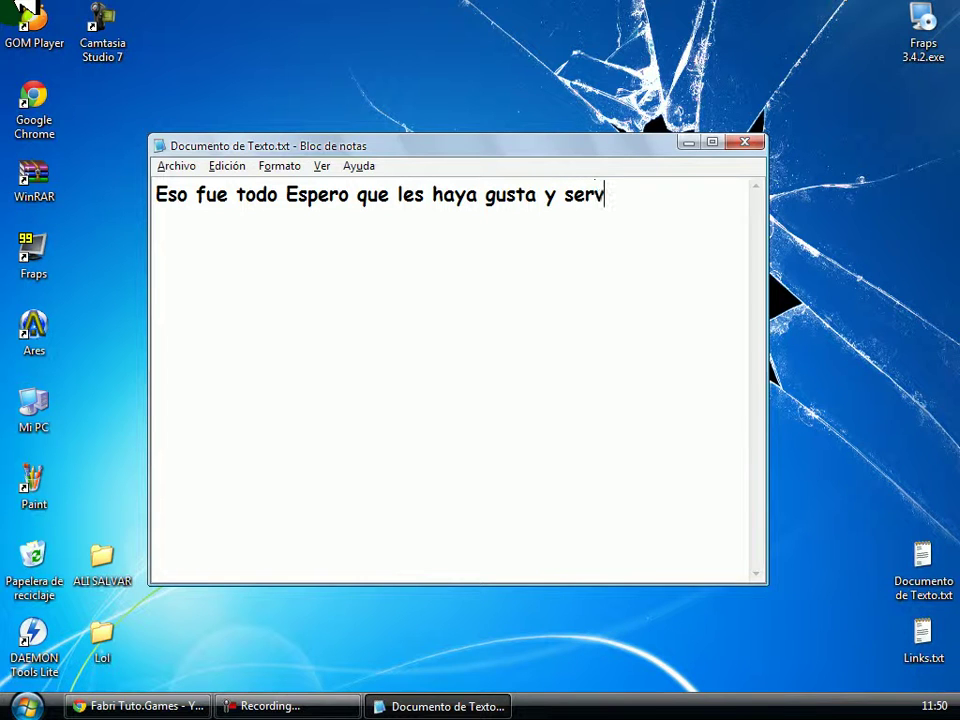
text(ido El V)
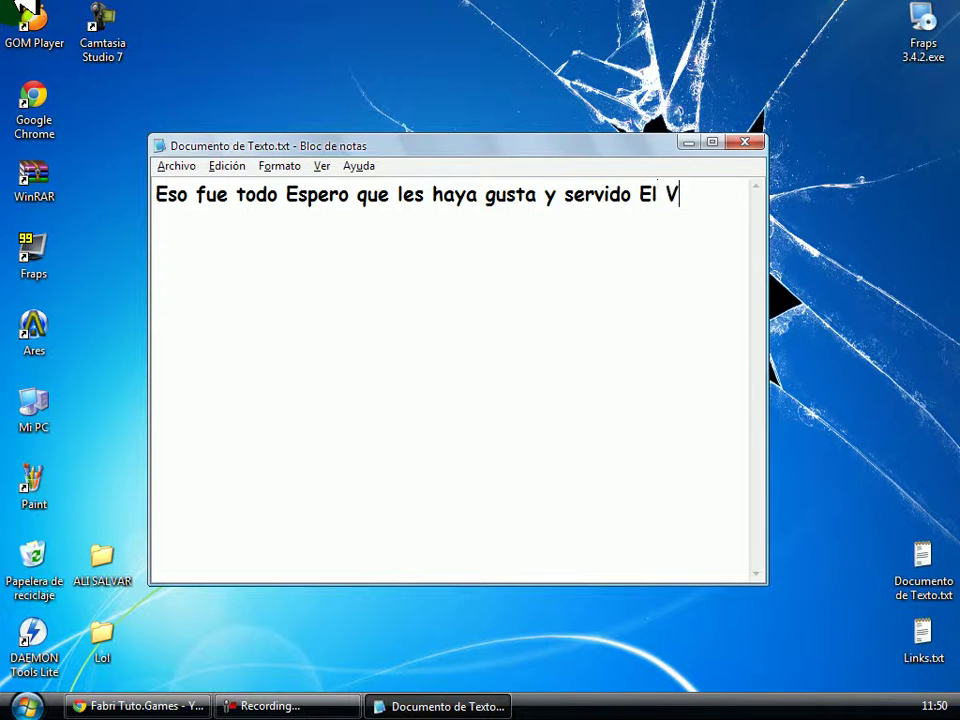
text(ideo,No s)
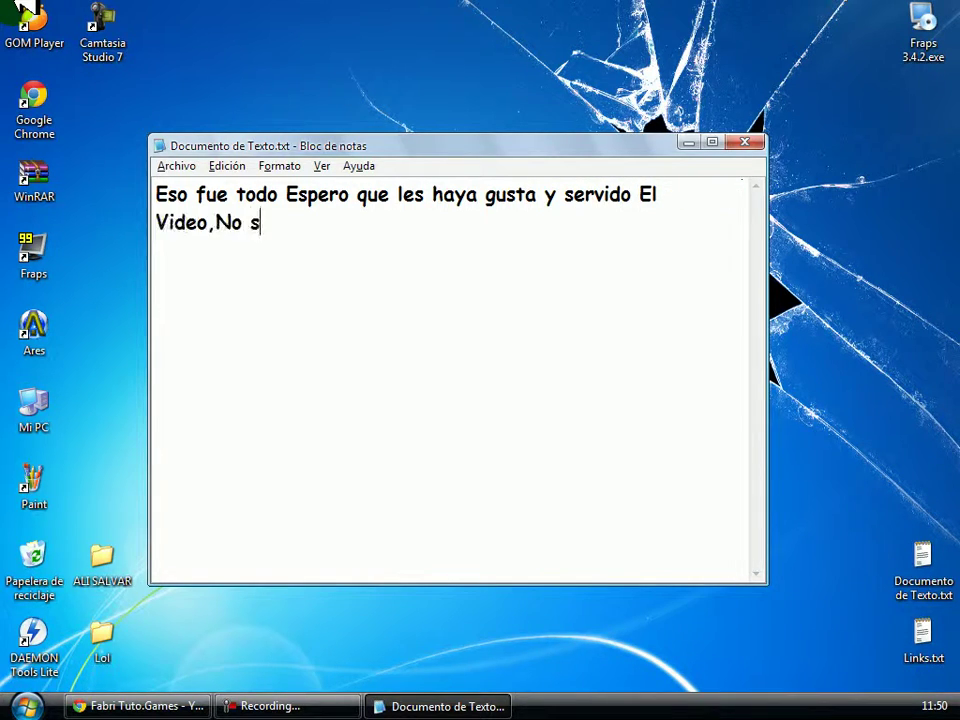
- Append "No se olviden Darle LIKE y Suscribirse al Canal" to the closing note
text(e olviden )
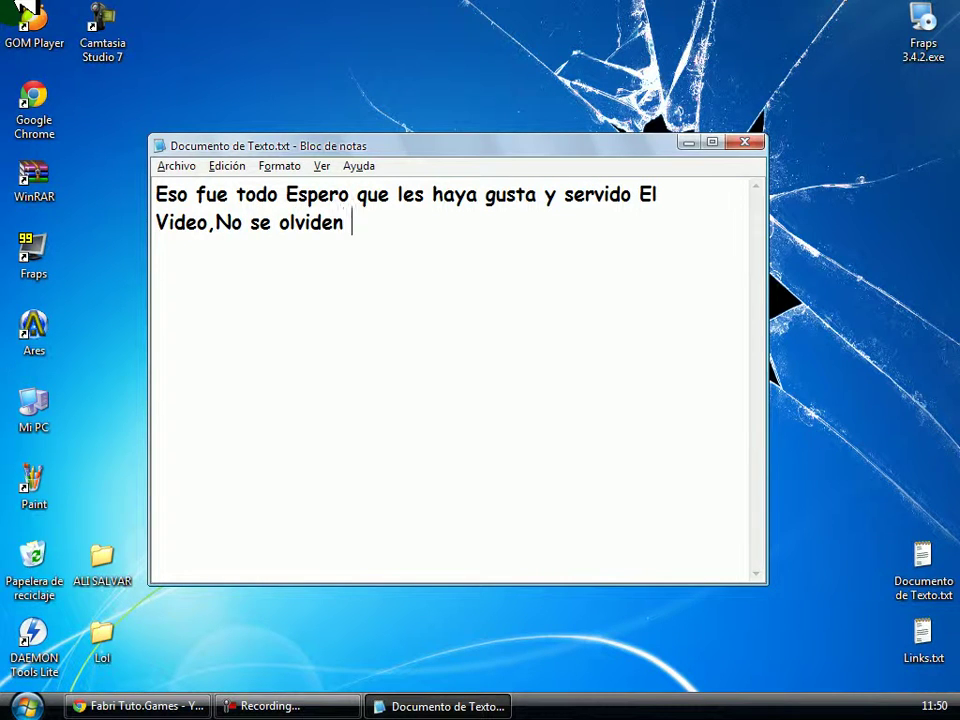
text(Darle LIKE )
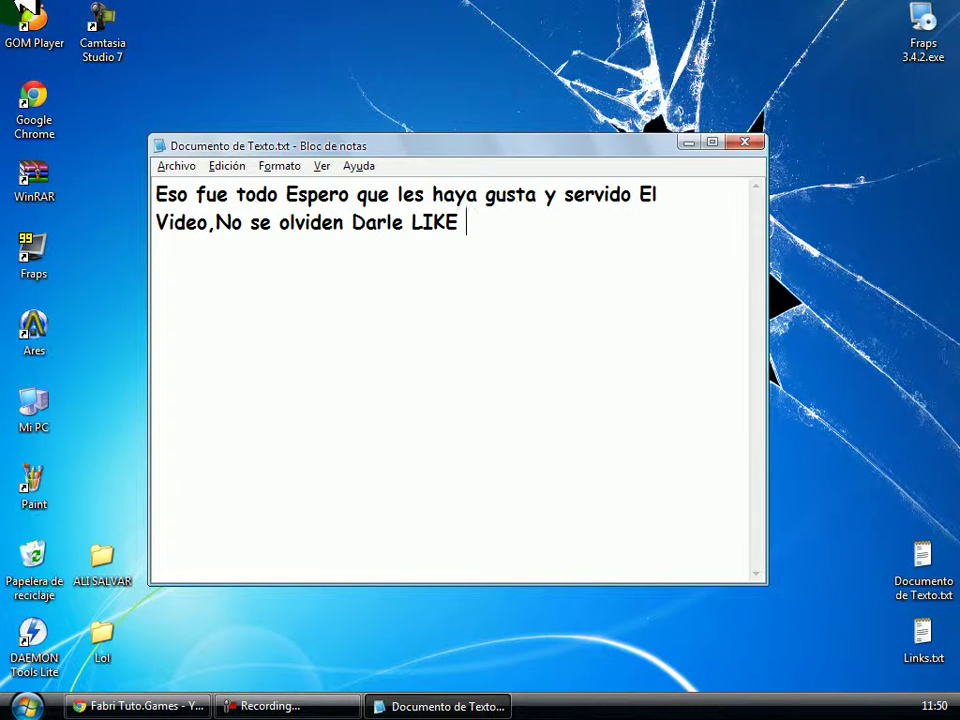
text(y Suscribirse al Canal)
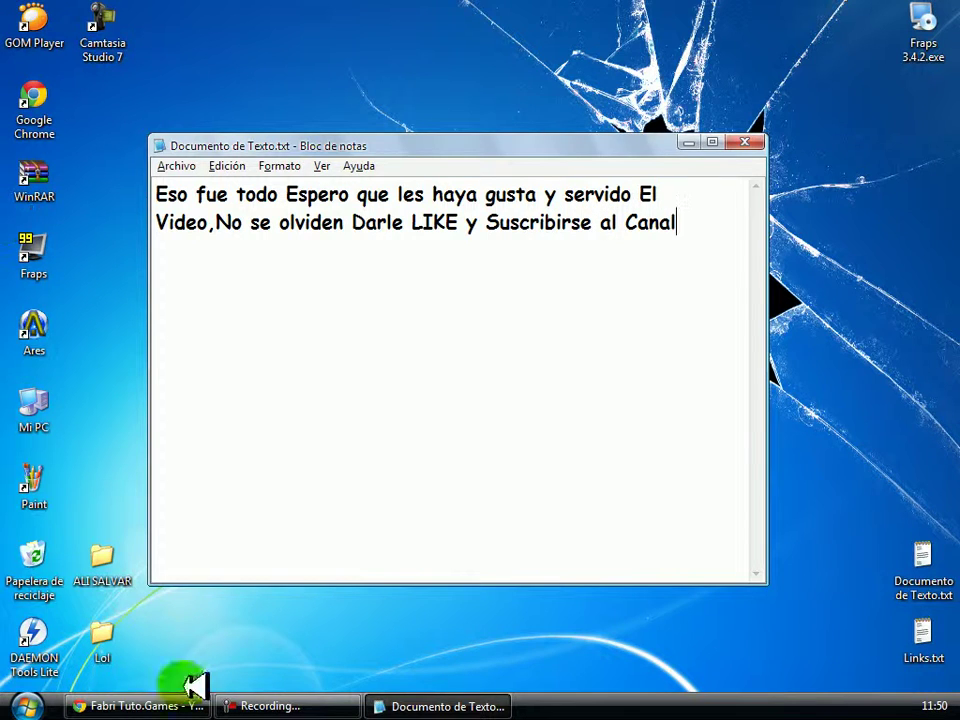
- Switch to Chrome and look over the tutorial author's YouTube channel page, including its header and recent uploads
click(140, 706)
scroll(321, 429, down, 5)
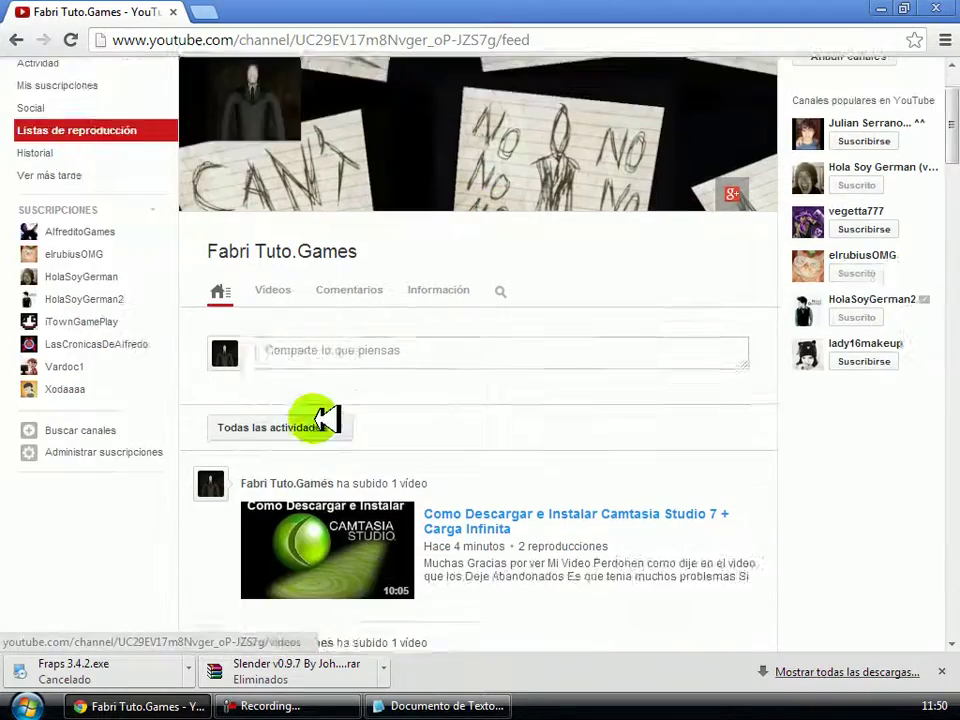
drag(955, 187, 950, 125)
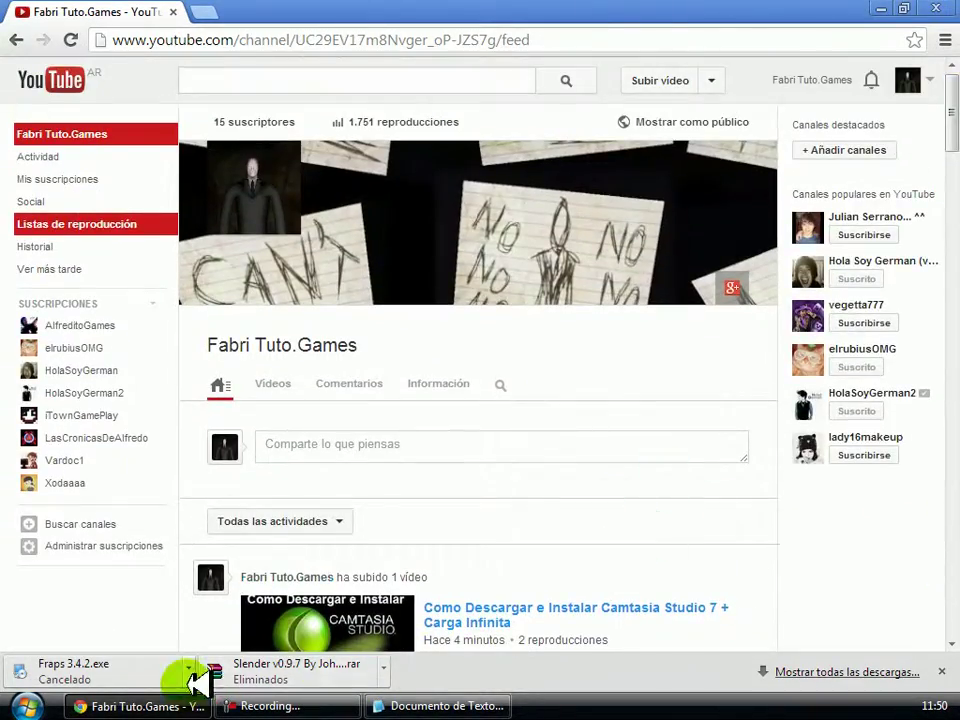
- Return to the Notepad note and append a farewell ending in "el proximo video :"
click(140, 706)
text(As el p)
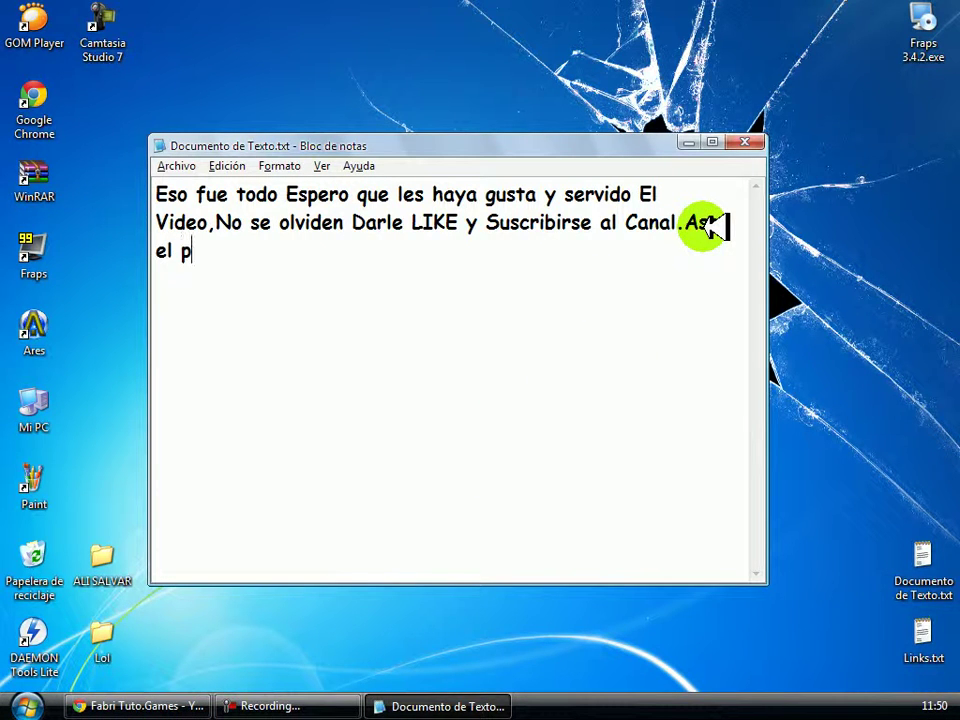
text(roximo video :)
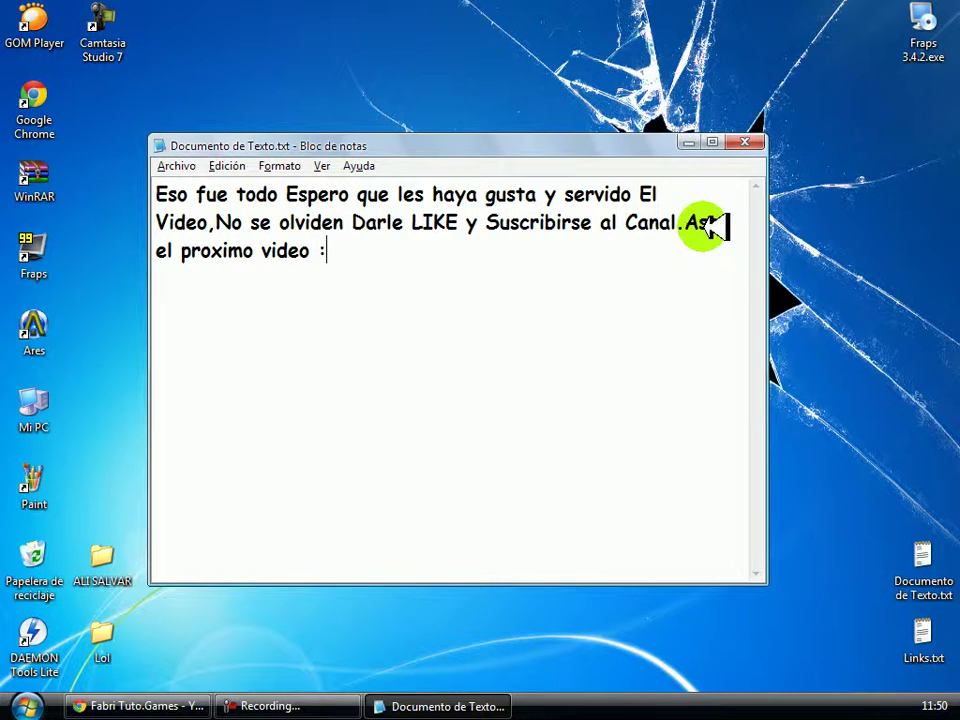